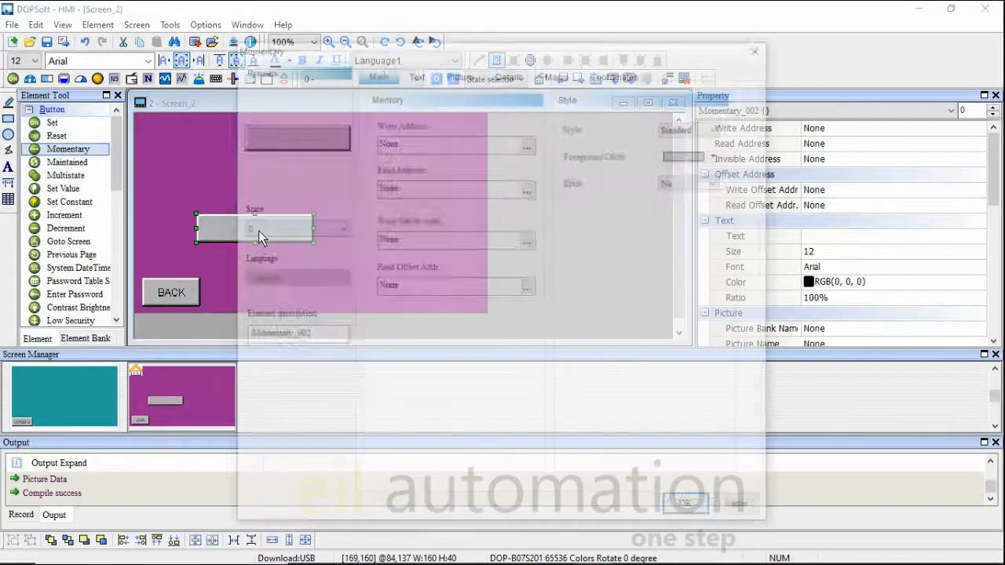
# Label the momentary button "momentary" over "push button" on two lines for state 0 and "on" for state 1.
pyautogui.click(415, 73)
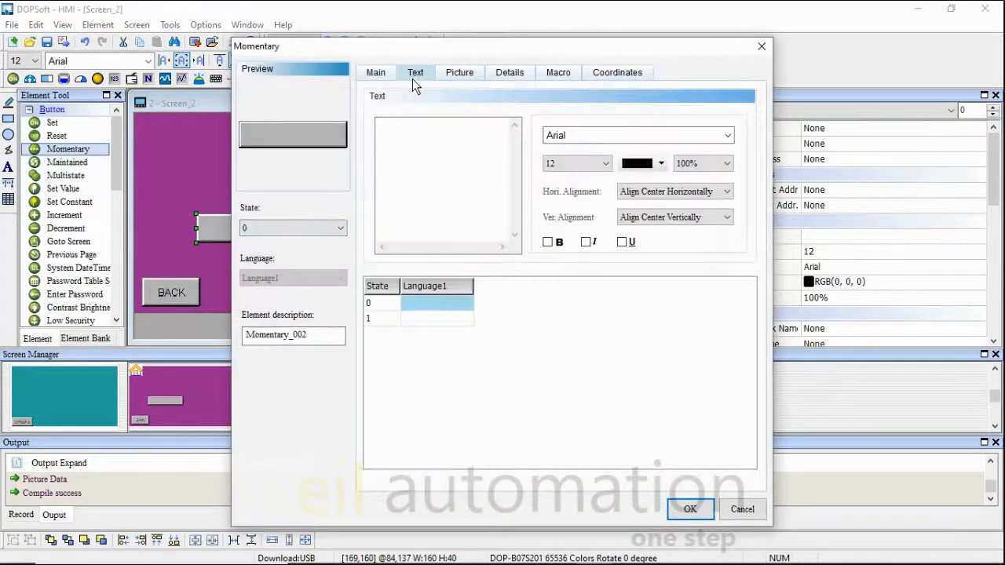
pyautogui.click(416, 138)
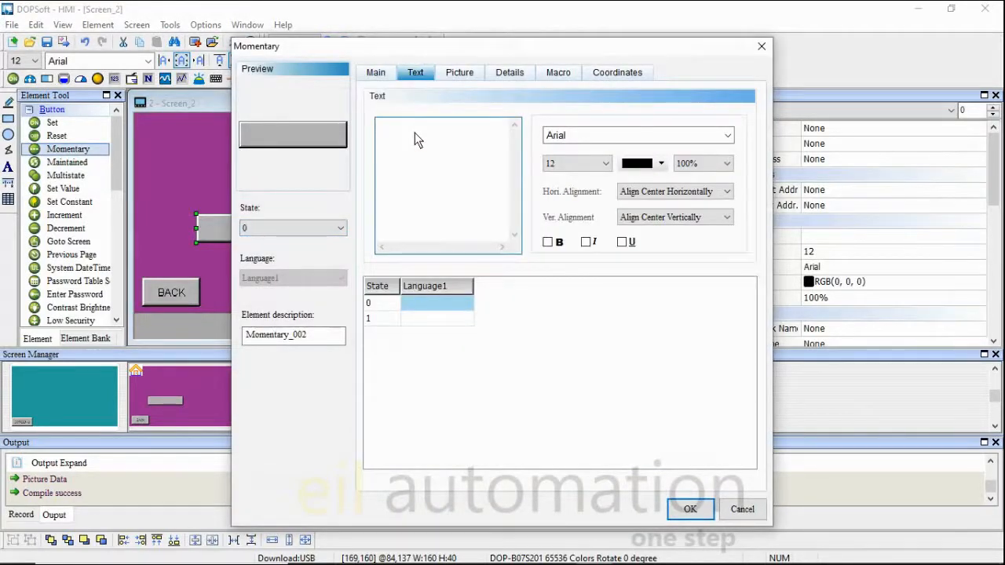
pyautogui.write('mome')
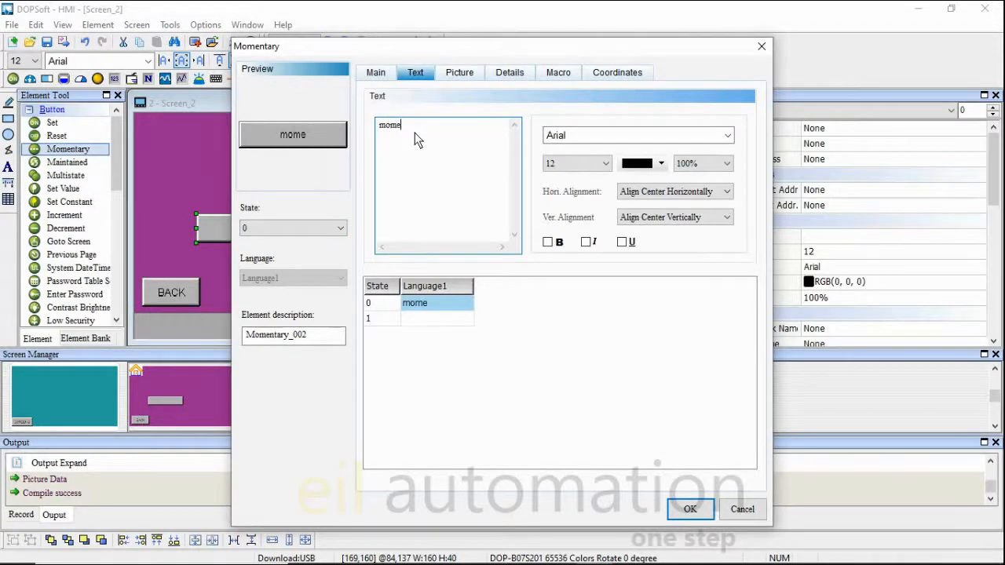
pyautogui.write('ntary')
pyautogui.press('Return')
pyautogui.write('p')
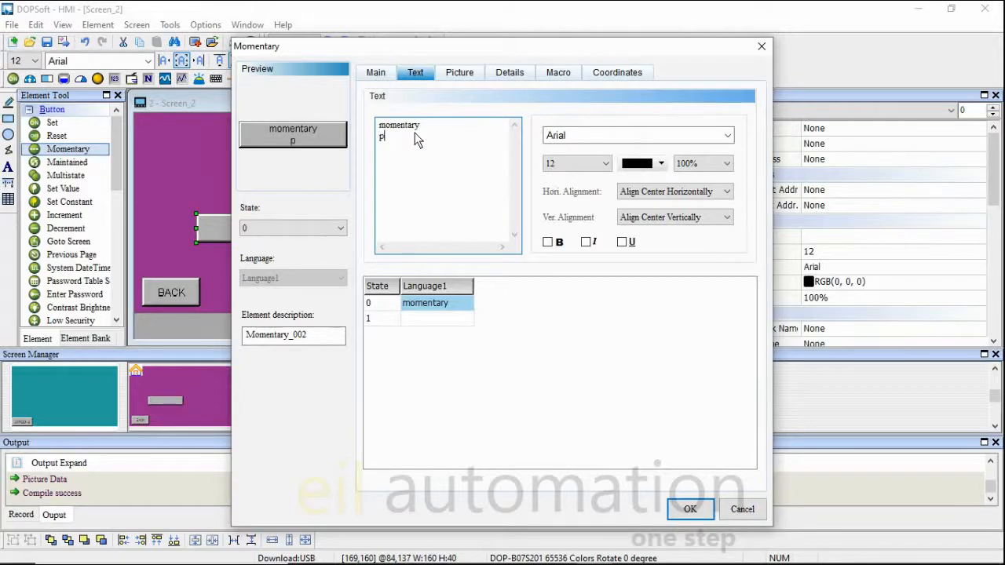
pyautogui.write('usgh')
pyautogui.press('BackSpace')
pyautogui.press('BackSpace')
pyautogui.write('h butt')
pyautogui.write('on')
pyautogui.click(425, 318)
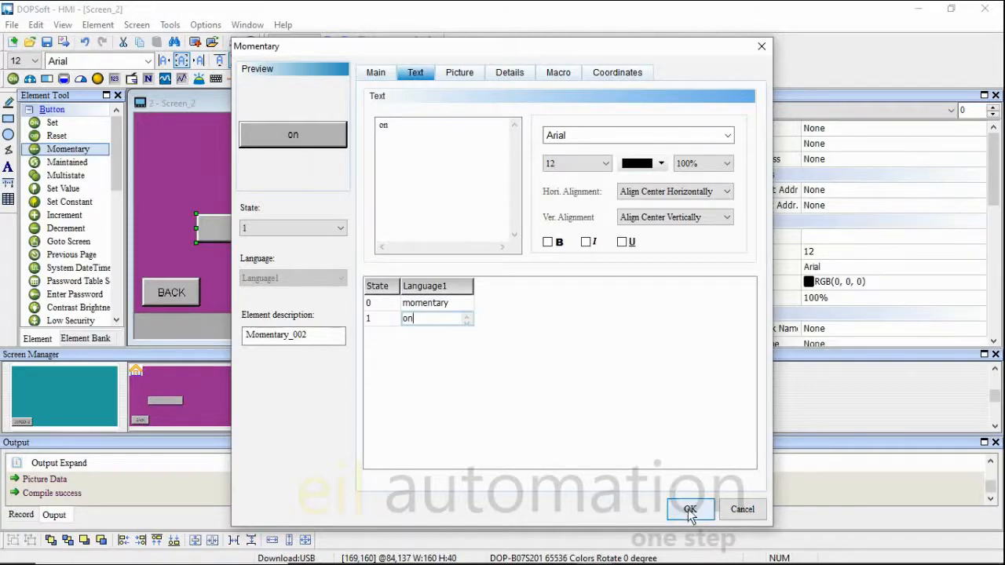
# Set the momentary button's write address to internal memory bit $0.0 and accept its properties.
pyautogui.click(376, 74)
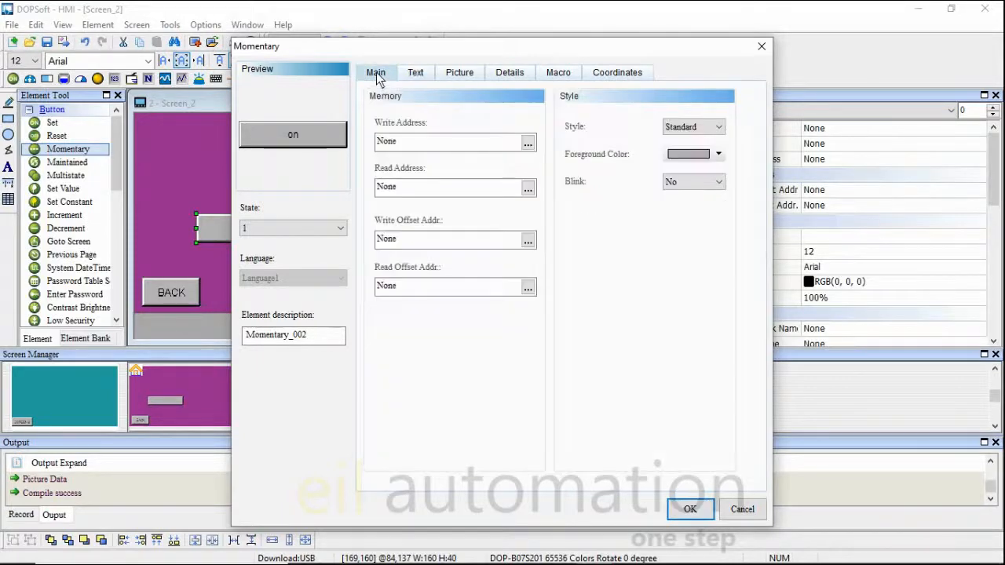
pyautogui.click(420, 143)
pyautogui.click(528, 143)
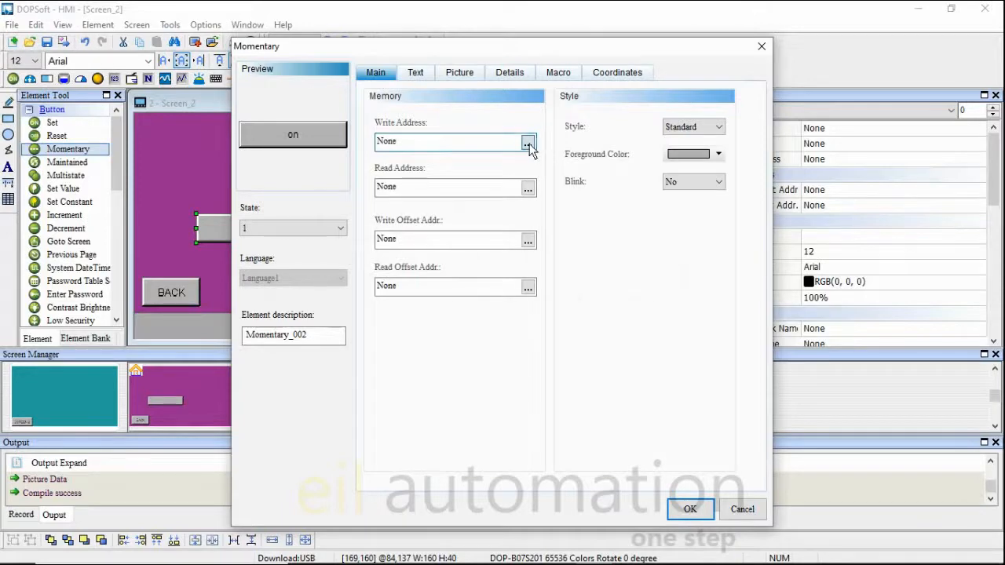
pyautogui.click(495, 143)
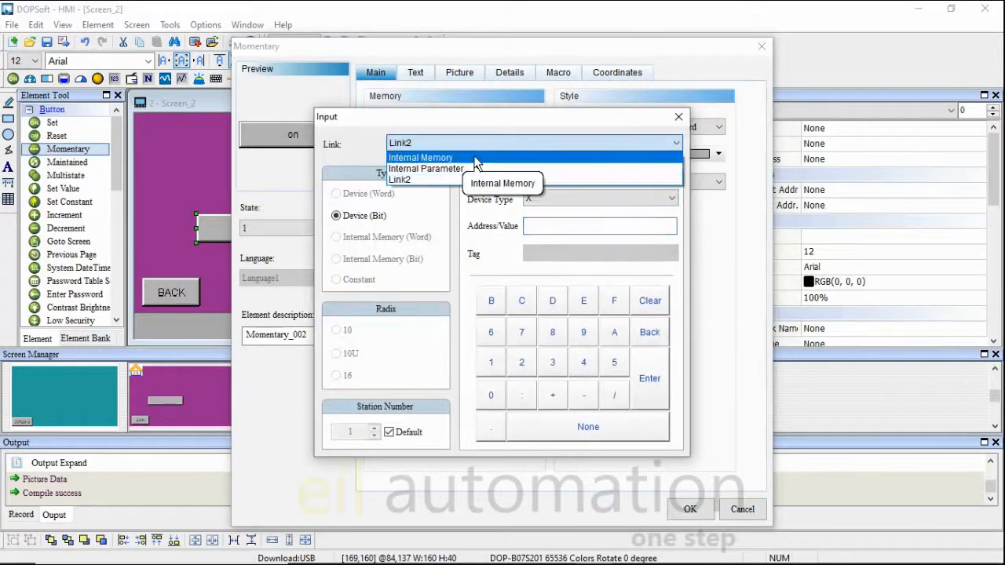
pyautogui.click(413, 157)
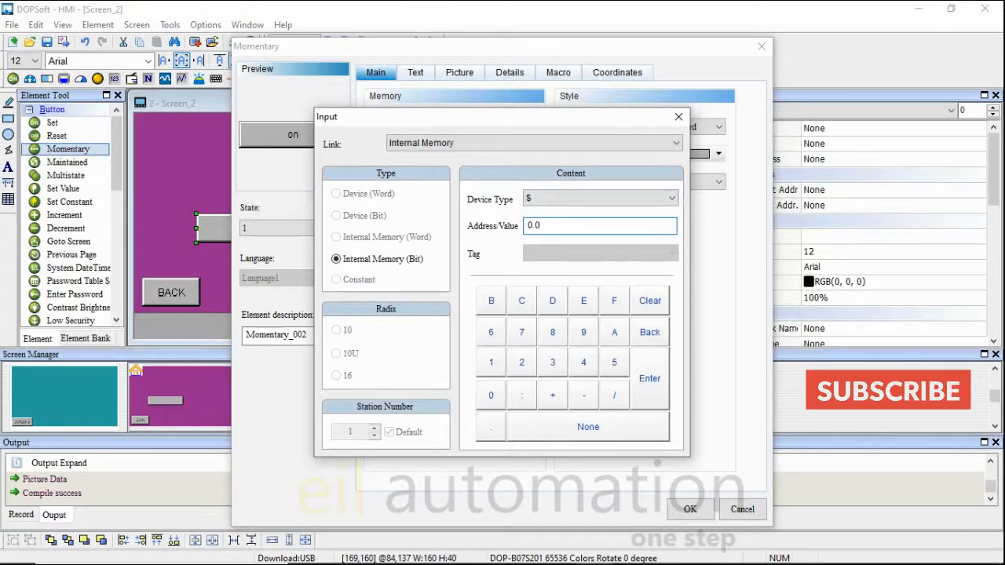
pyautogui.click(648, 403)
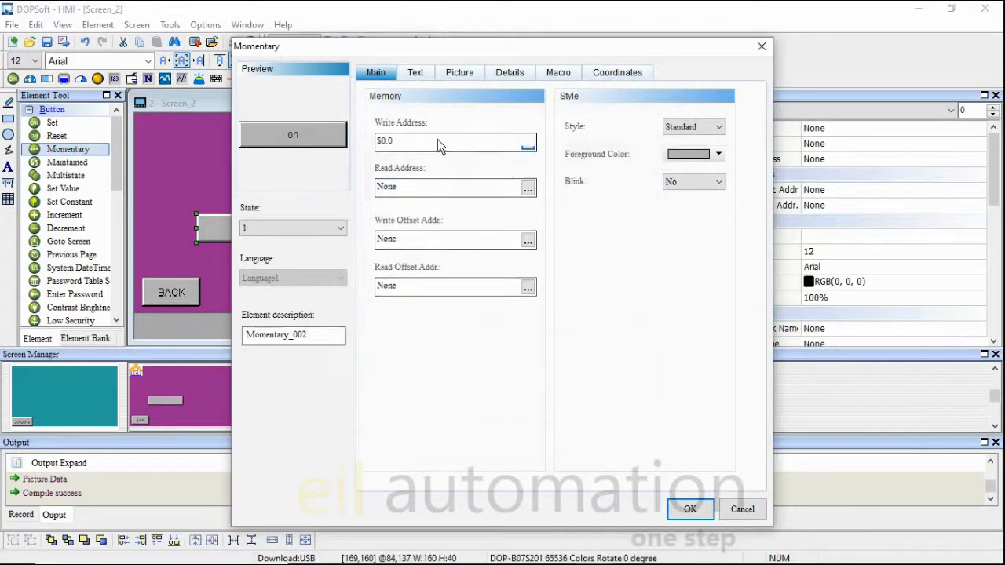
pyautogui.click(412, 189)
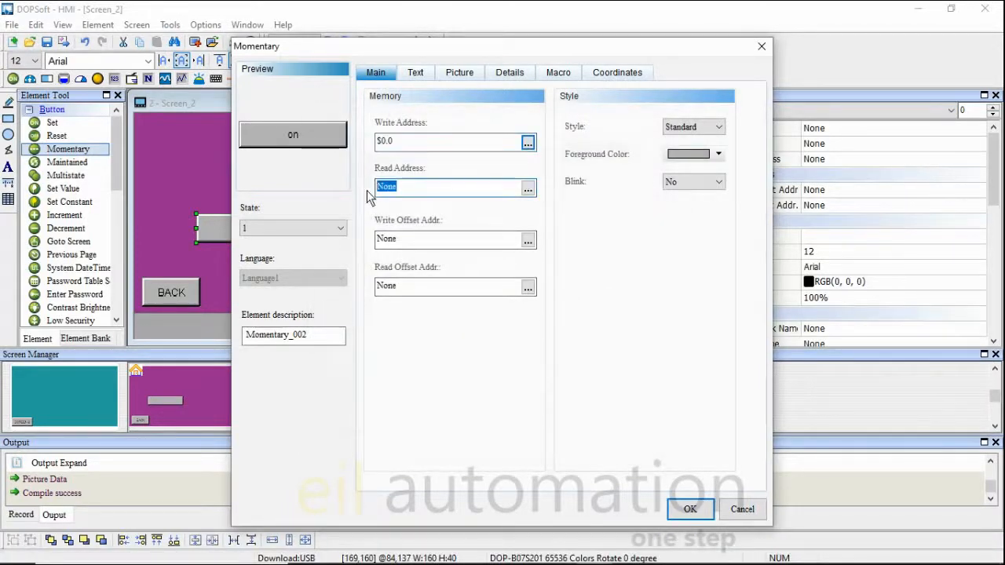
pyautogui.click(689, 510)
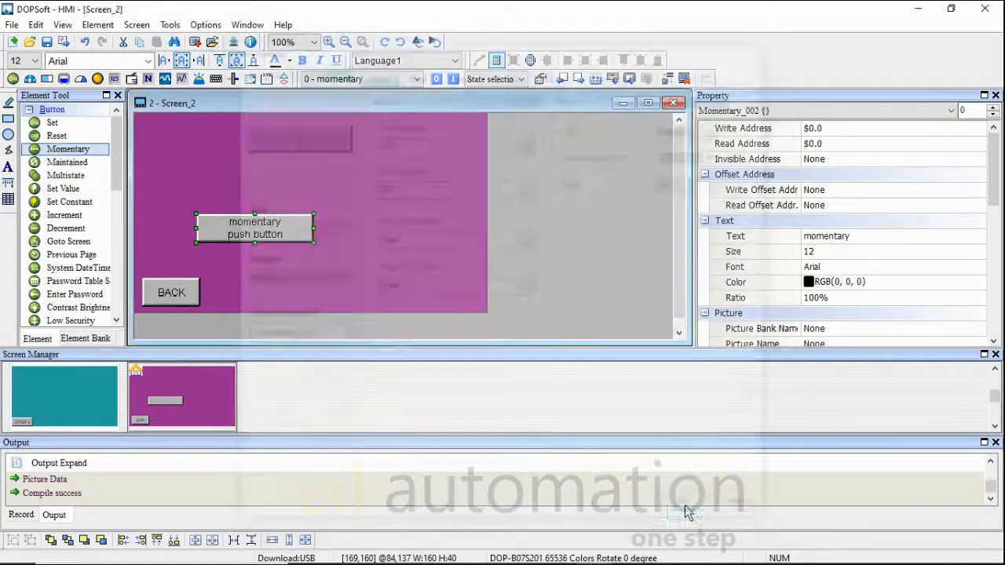
# Place a multistate indicator about 60 × 52 above the momentary button and set its read address to $0.0.
pyautogui.click(98, 78)
pyautogui.click(112, 101)
pyautogui.moveTo(231, 150); pyautogui.dragTo(275, 186)
pyautogui.doubleClick(262, 174)
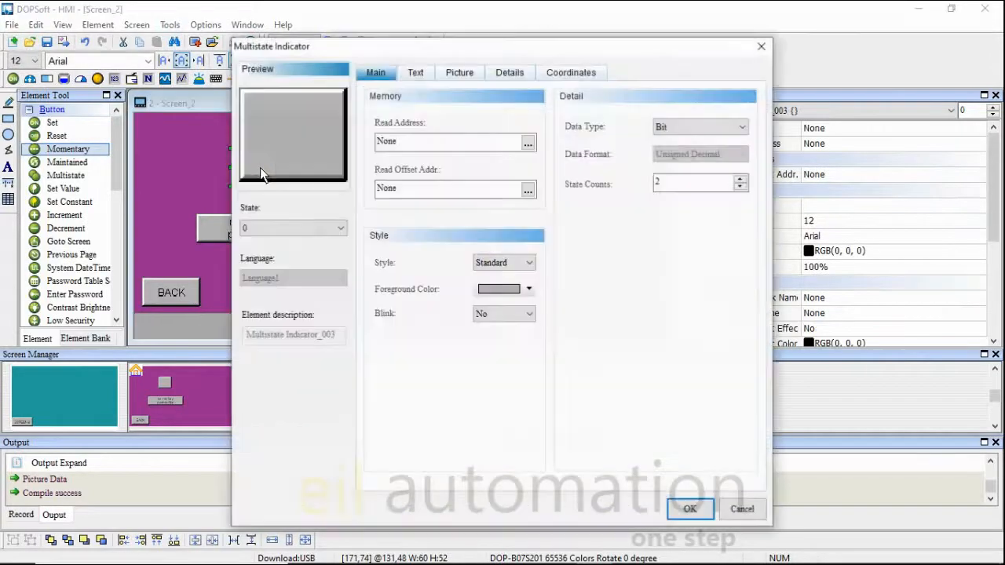
pyautogui.click(443, 147)
pyautogui.write('$0.0')
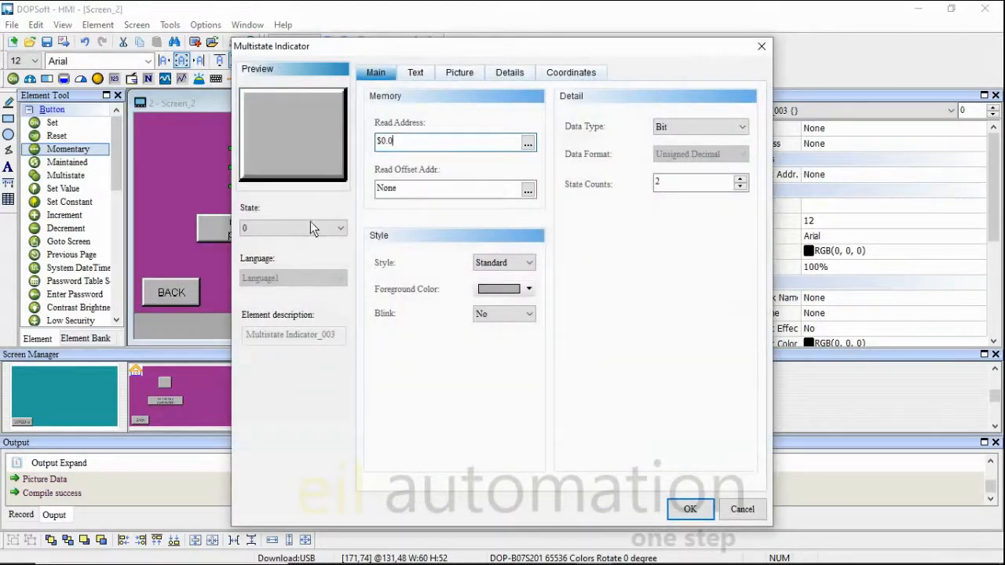
# Set the indicator's state 0 foreground color to red.
pyautogui.click(510, 295)
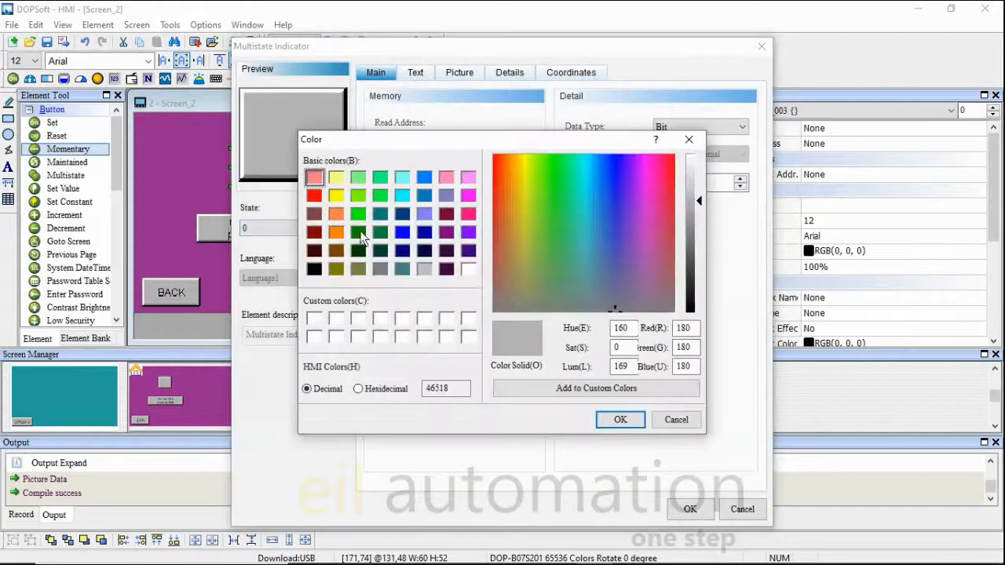
pyautogui.click(314, 195)
pyautogui.click(616, 424)
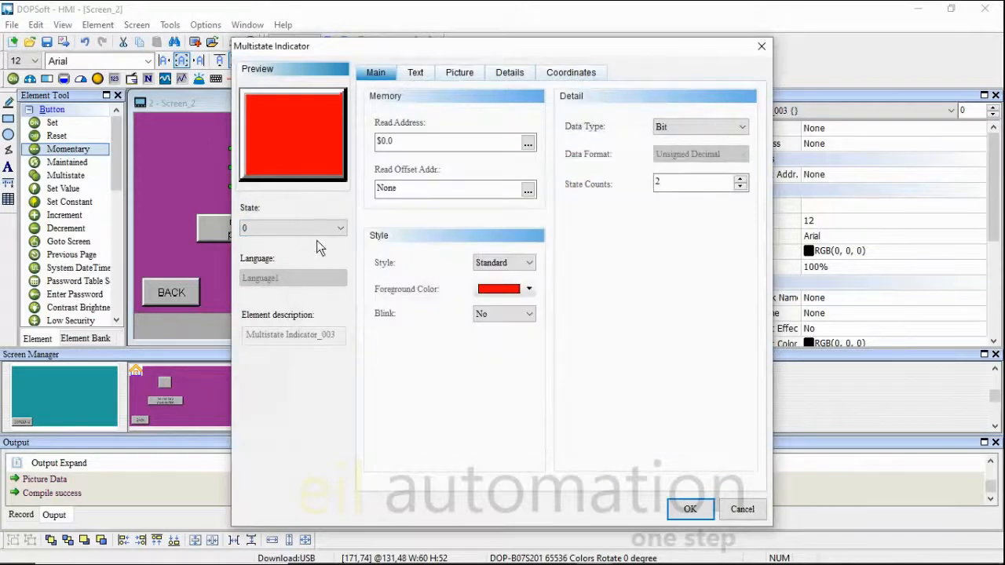
# Set the indicator's state 1 foreground color to green, keeping the Standard style, and accept its properties.
pyautogui.click(311, 225)
pyautogui.click(279, 255)
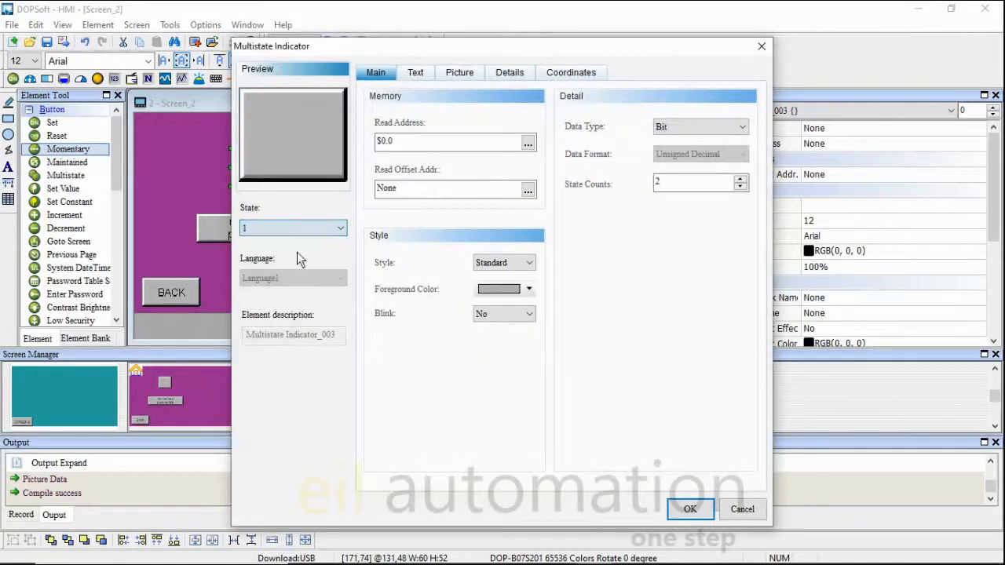
pyautogui.click(505, 260)
pyautogui.click(490, 278)
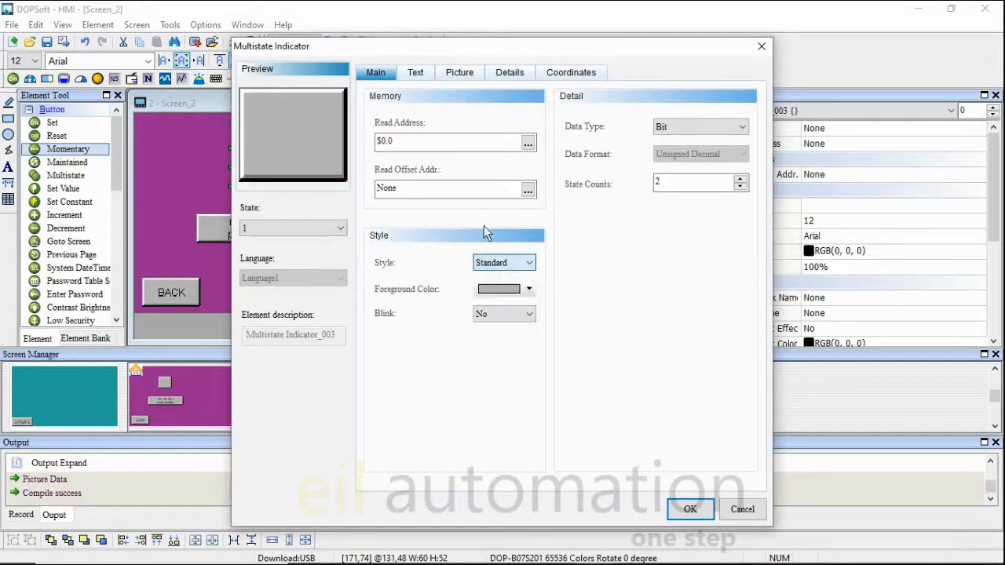
pyautogui.click(499, 290)
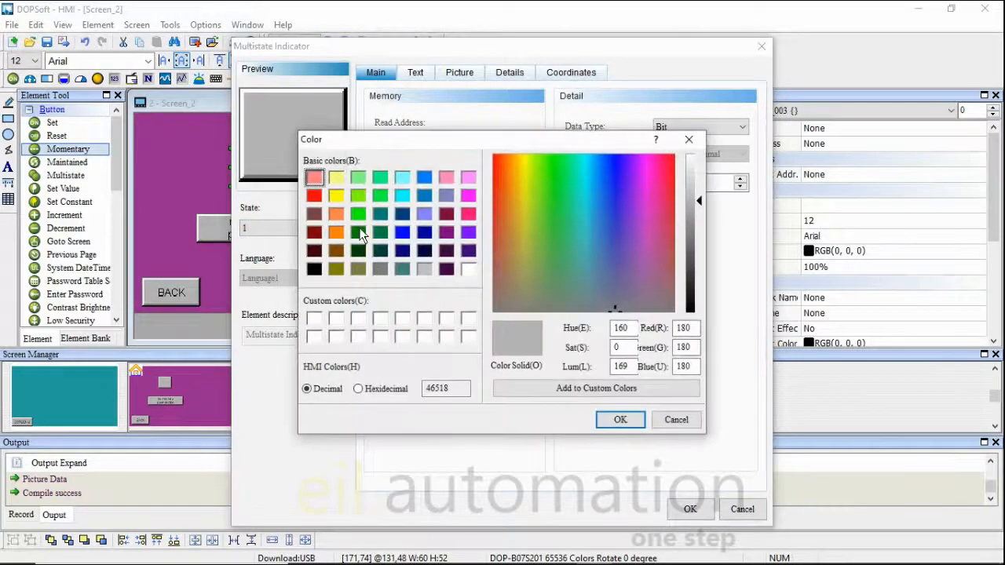
pyautogui.click(357, 214)
pyautogui.click(608, 419)
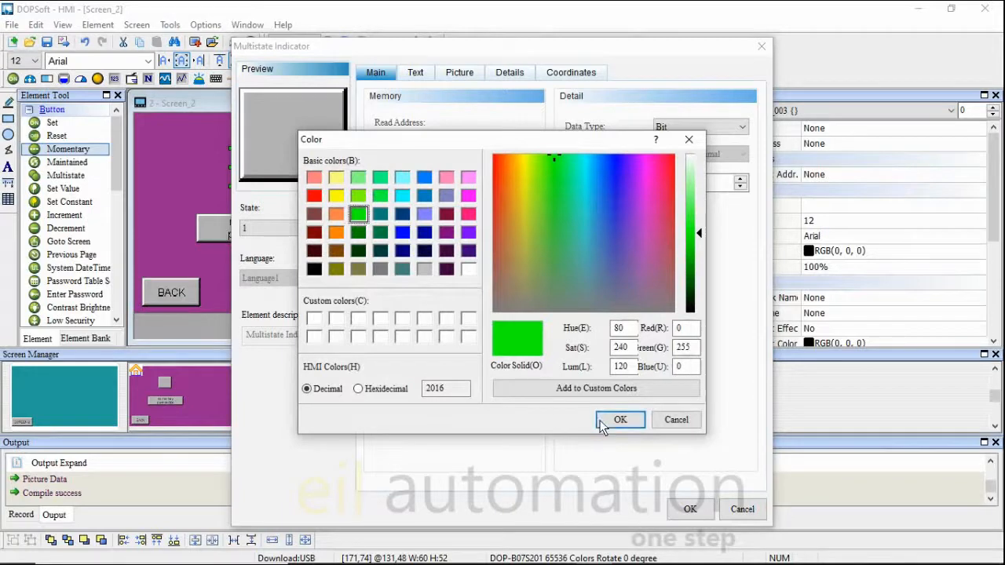
pyautogui.click(690, 508)
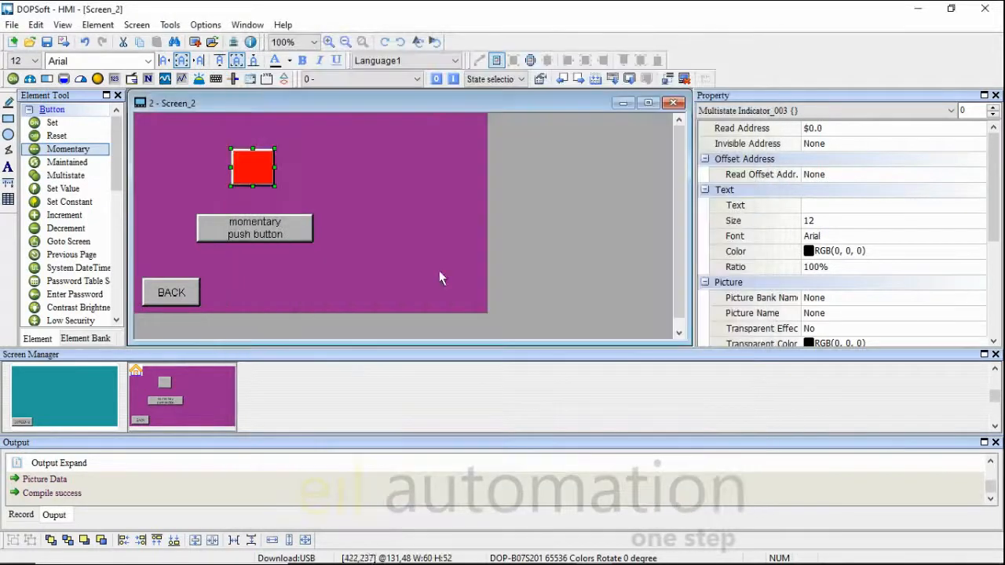
pyautogui.click(413, 209)
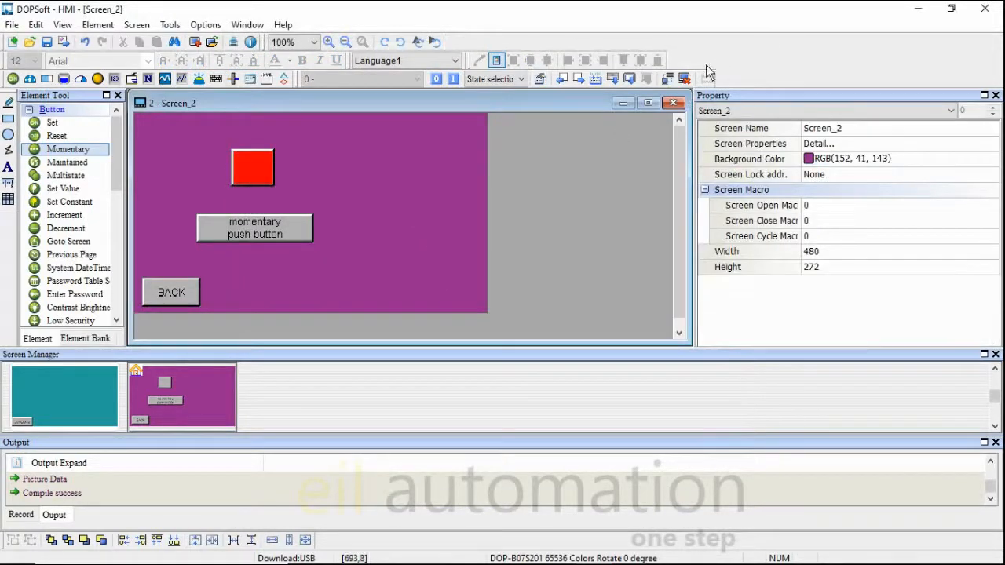
# Simulate the screen, operate the momentary push button repeatedly to test the indicator, and close the simulator.
pyautogui.click(682, 79)
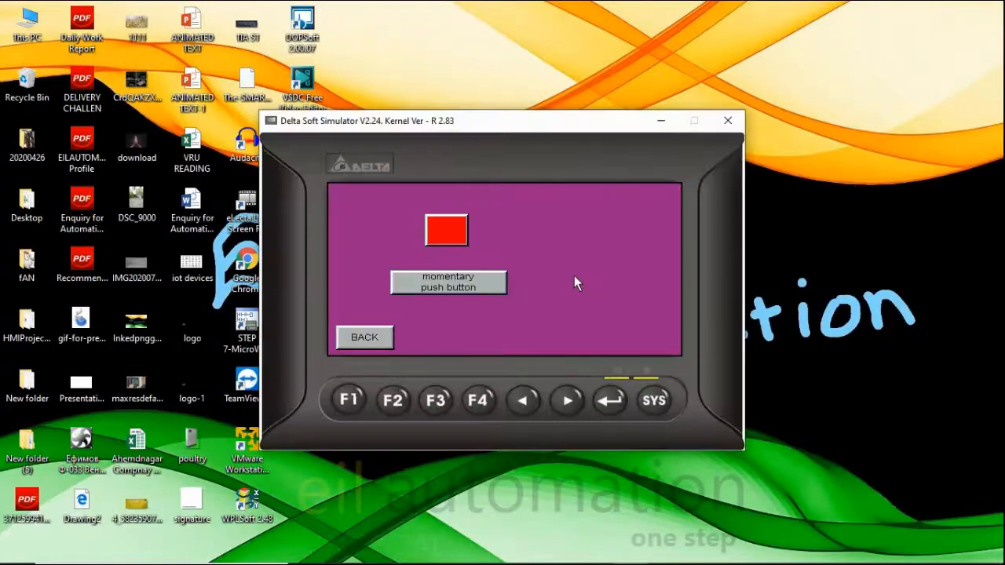
pyautogui.click(476, 285)
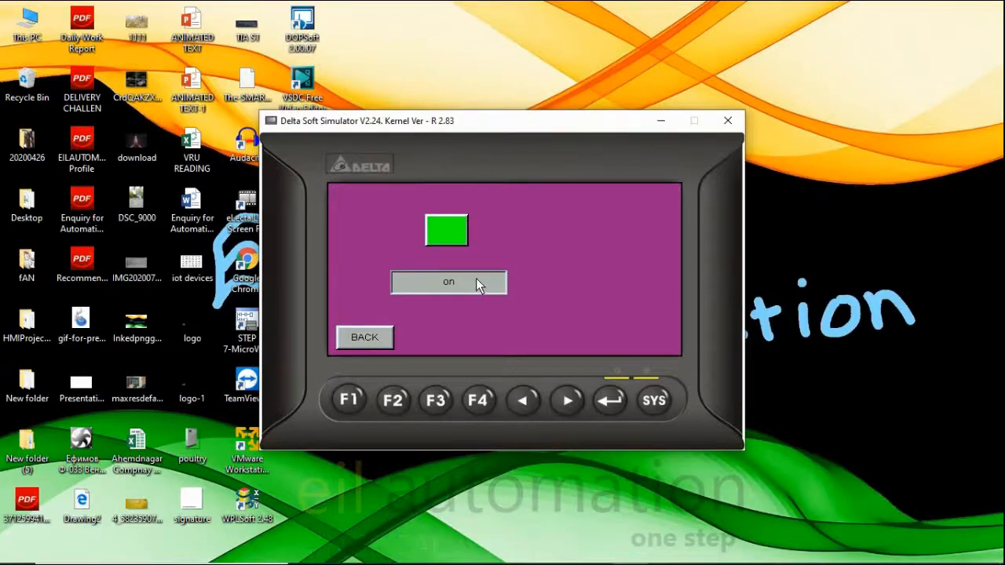
pyautogui.click(477, 281)
pyautogui.click(494, 281)
pyautogui.click(476, 285)
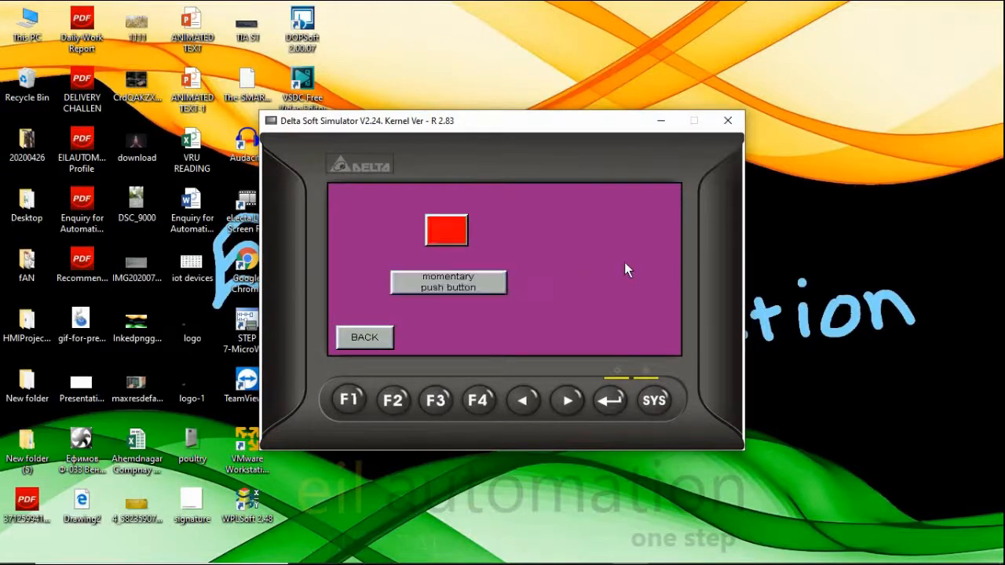
pyautogui.click(480, 284)
pyautogui.click(478, 288)
pyautogui.click(474, 286)
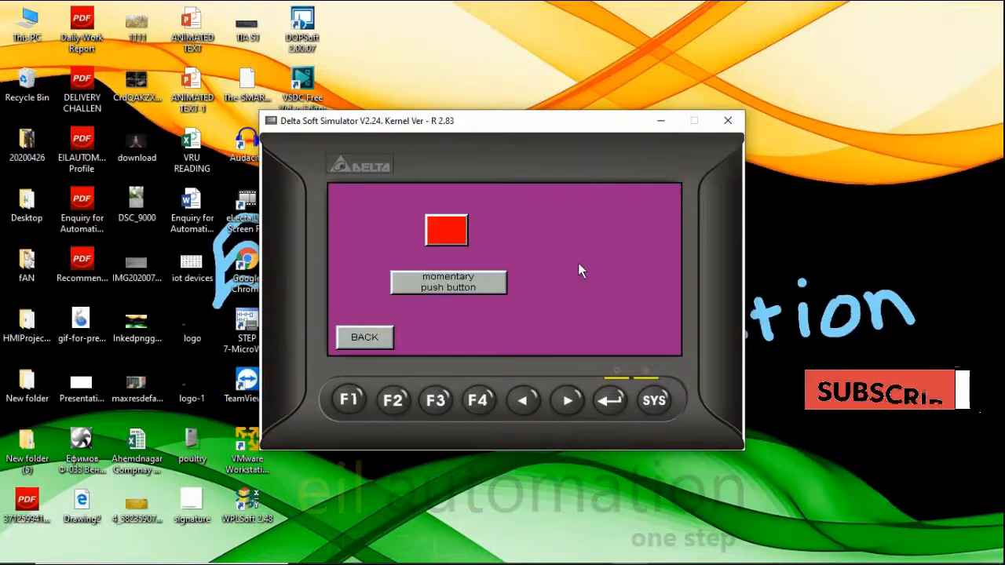
pyautogui.click(727, 121)
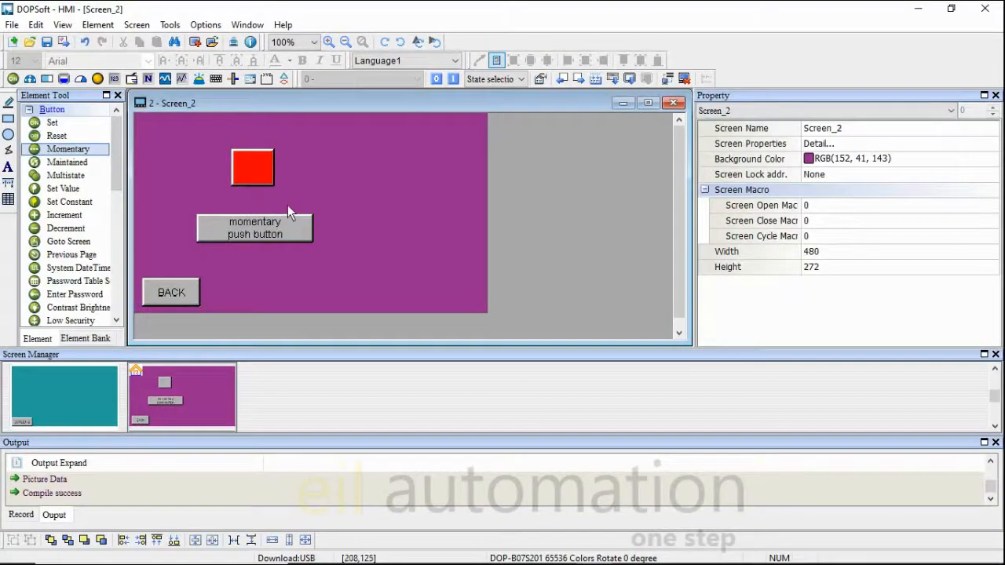
# Place a Maintained button about 40 × 40 just right of the momentary push button.
pyautogui.click(63, 163)
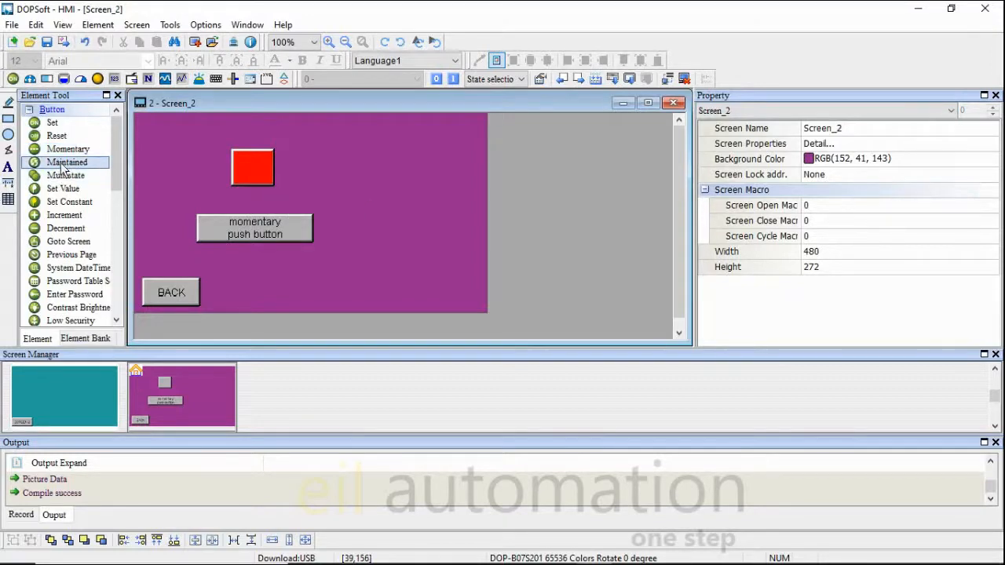
pyautogui.click(338, 215)
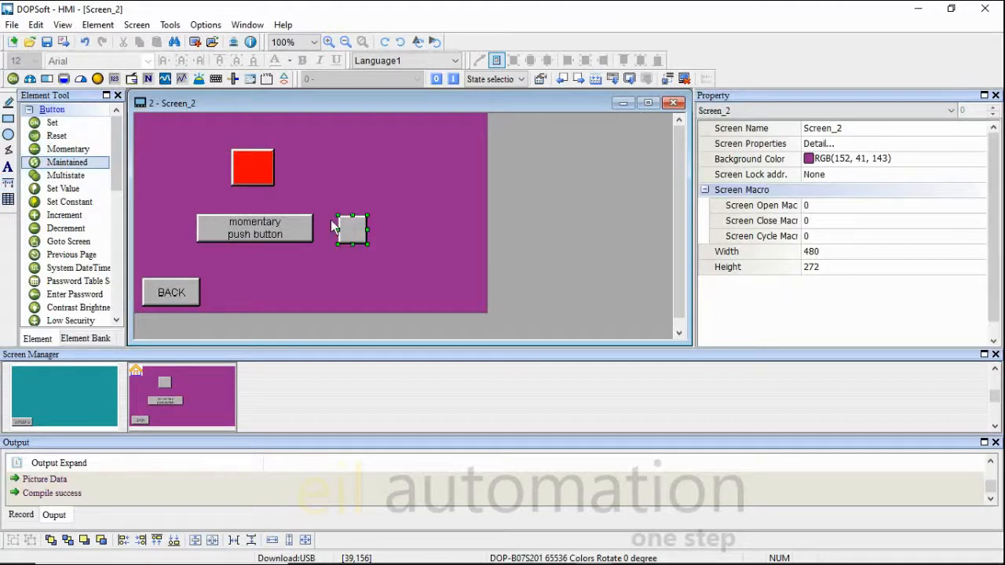
# Try to make the momentary push button and the maintained button the same size, and undo the resize.
pyautogui.click(281, 224)
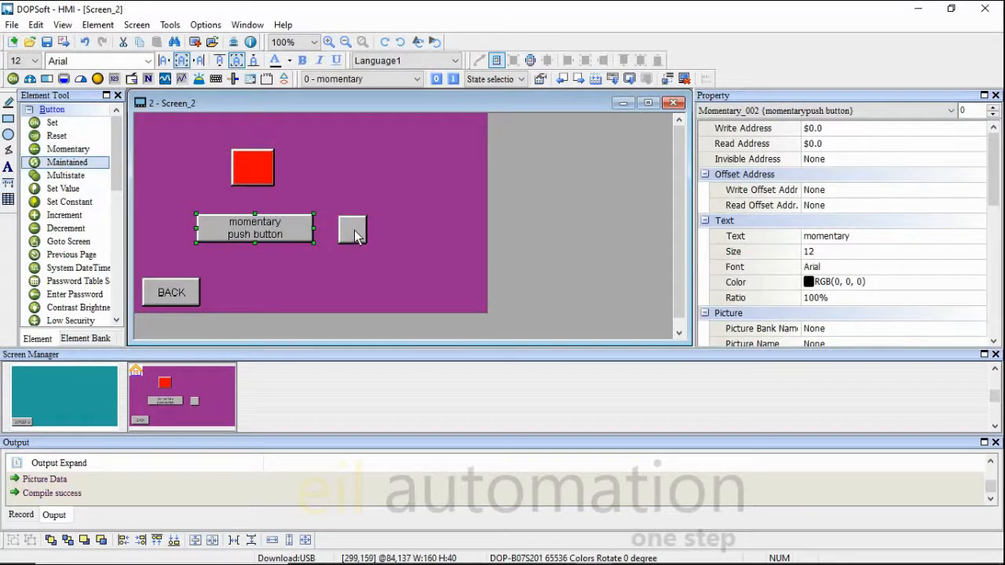
pyautogui.click(354, 231)
pyautogui.click(279, 226)
pyautogui.click(351, 245)
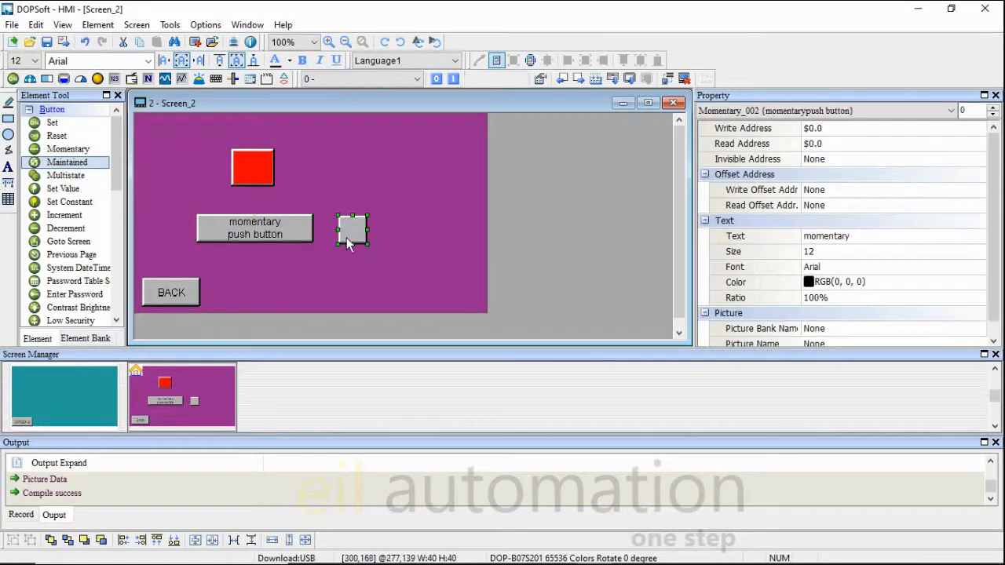
pyautogui.click(288, 232)
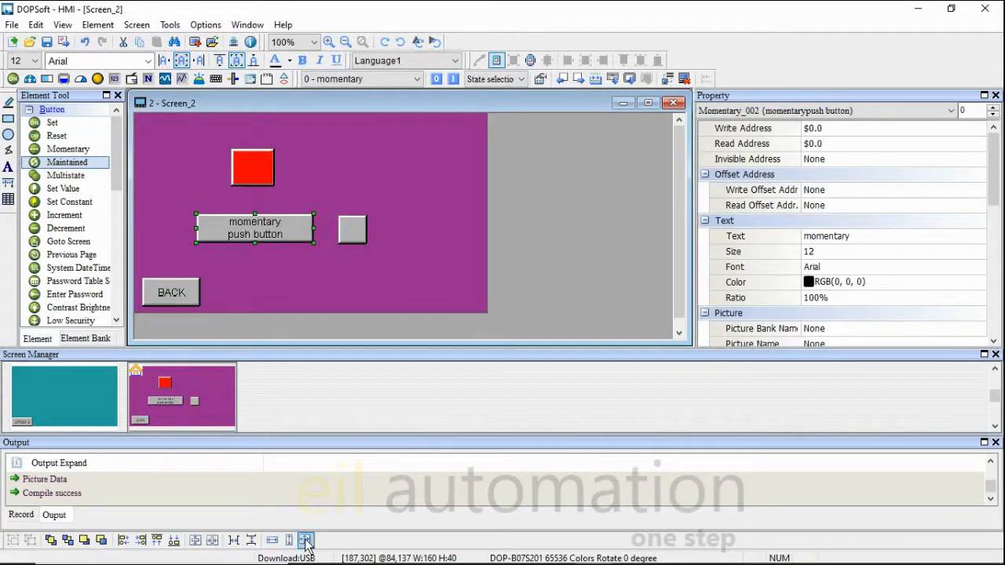
pyautogui.click(353, 235)
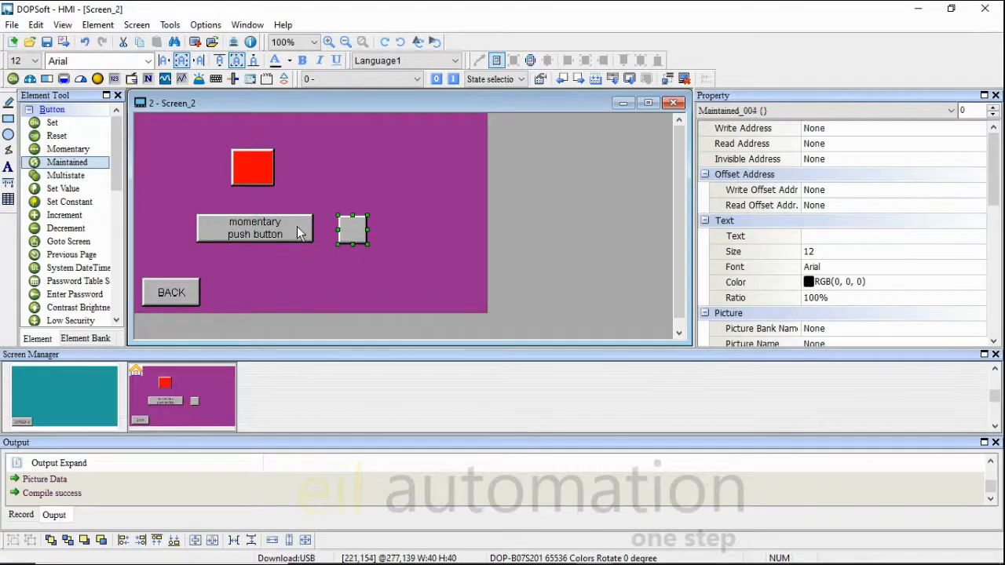
pyautogui.press('capslock')
pyautogui.click(294, 225)
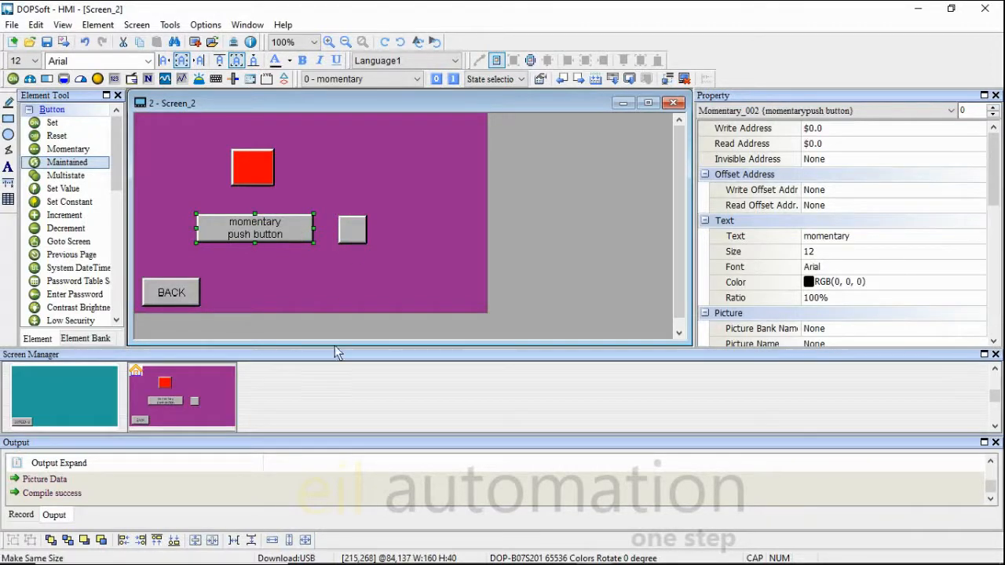
pyautogui.click(352, 233)
pyautogui.press('capslock')
pyautogui.click(306, 227)
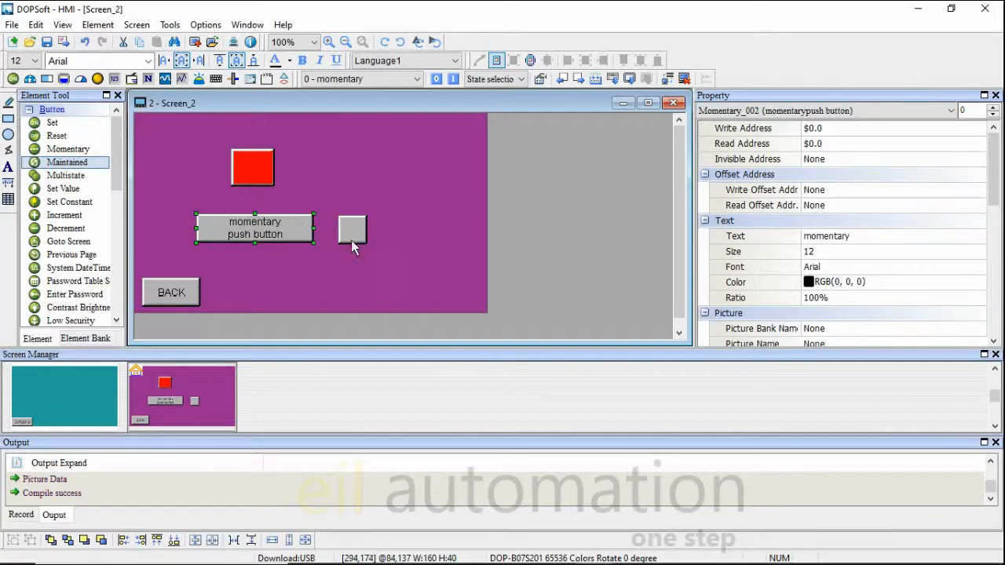
pyautogui.click(353, 236)
pyautogui.keyDown('shift'); pyautogui.click(297, 233); pyautogui.keyUp('shift')
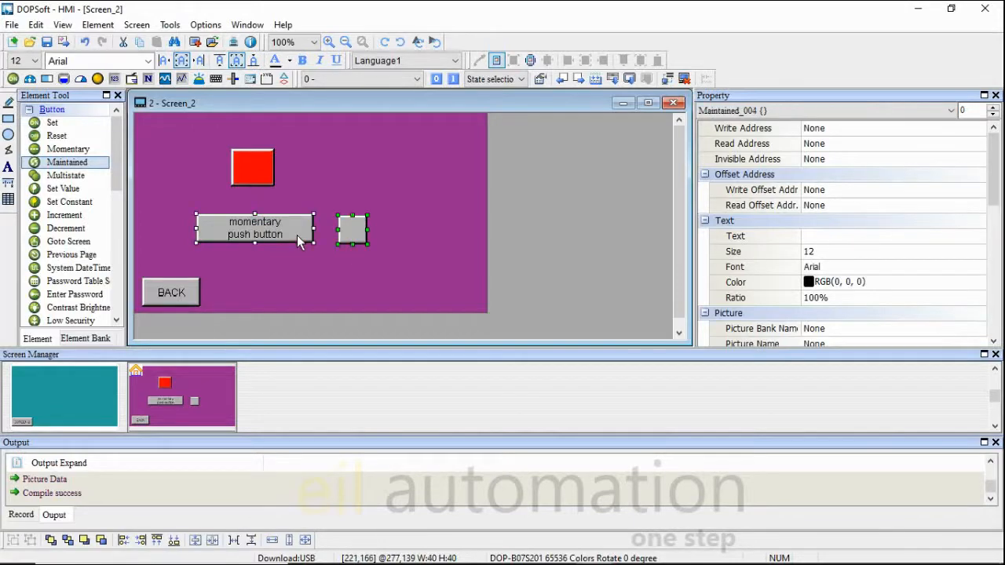
pyautogui.click(305, 540)
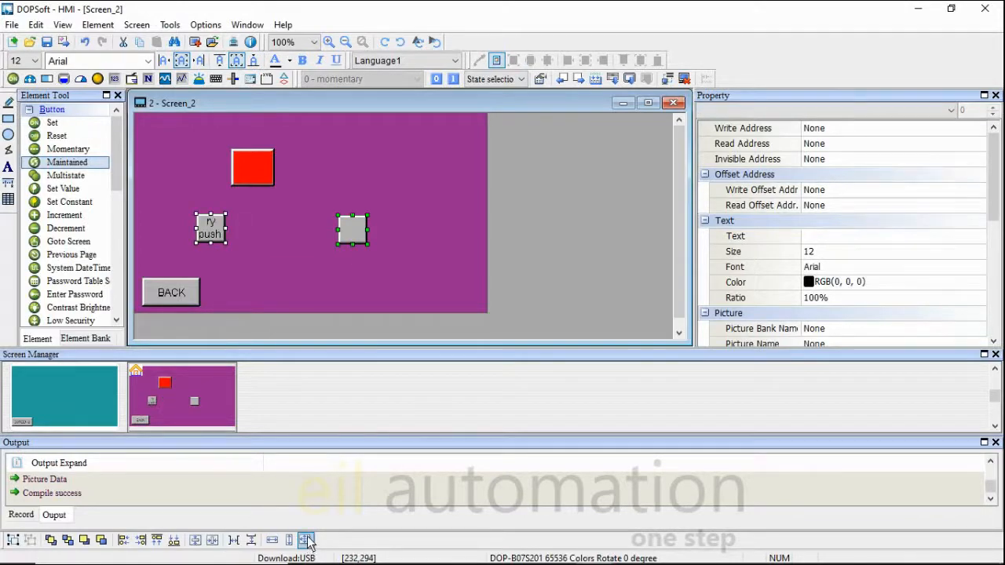
pyautogui.hotkey('ctrl', 'z')
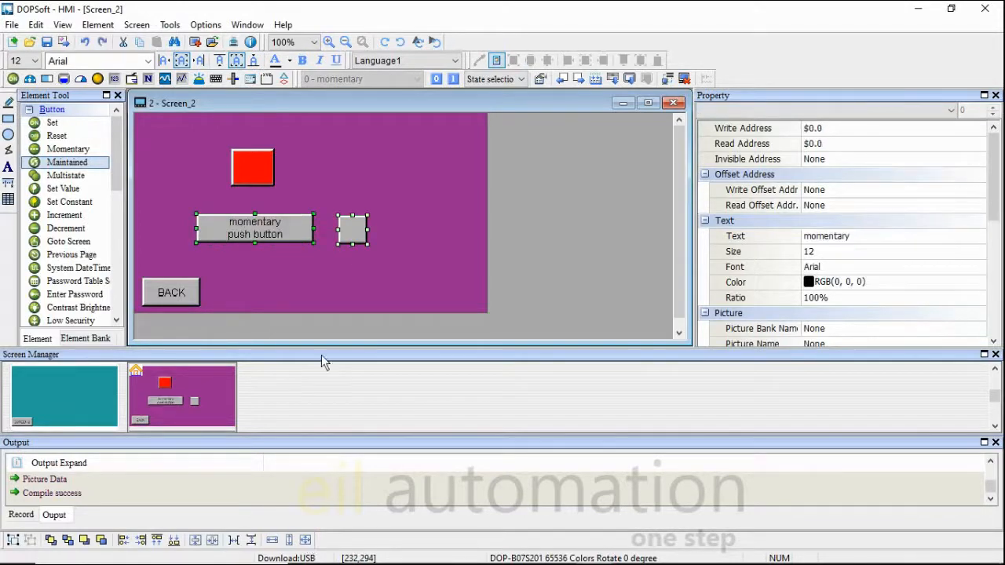
# Reselect the maintained button together with the momentary one, try matching their sizes again, and undo it.
pyautogui.click(301, 263)
pyautogui.click(350, 238)
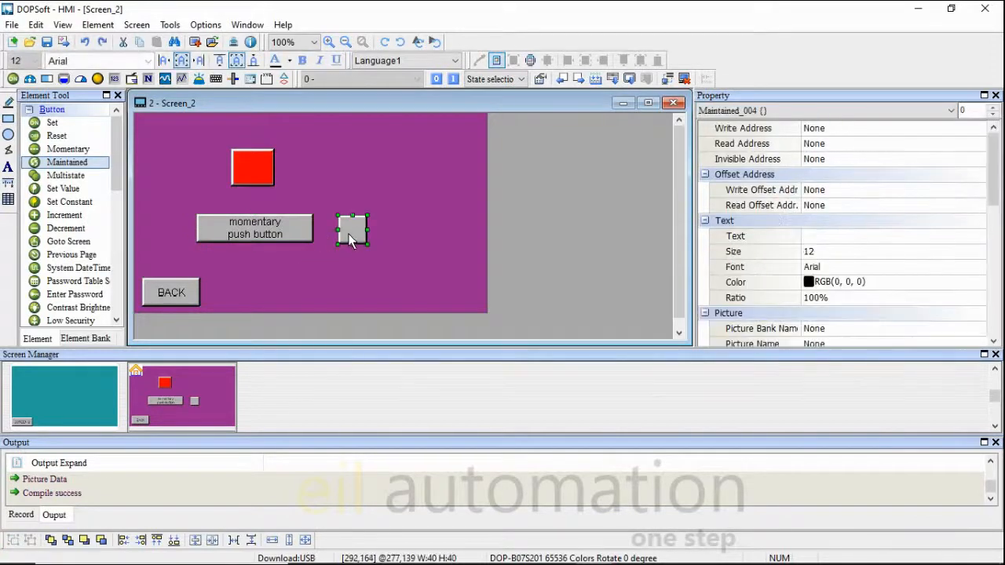
pyautogui.click(299, 228)
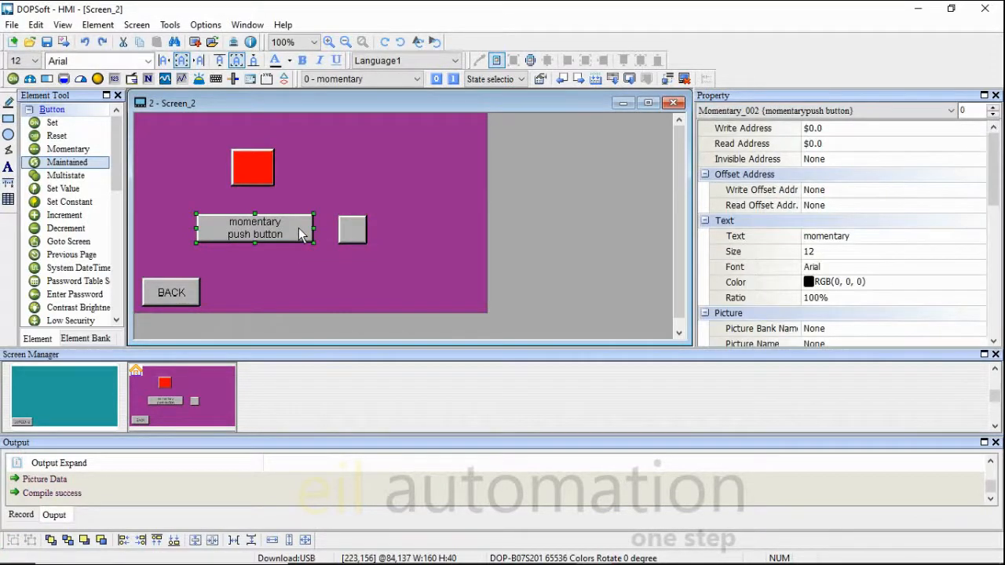
pyautogui.click(350, 230)
pyautogui.keyDown('ctrl'); pyautogui.click(296, 225); pyautogui.keyUp('ctrl')
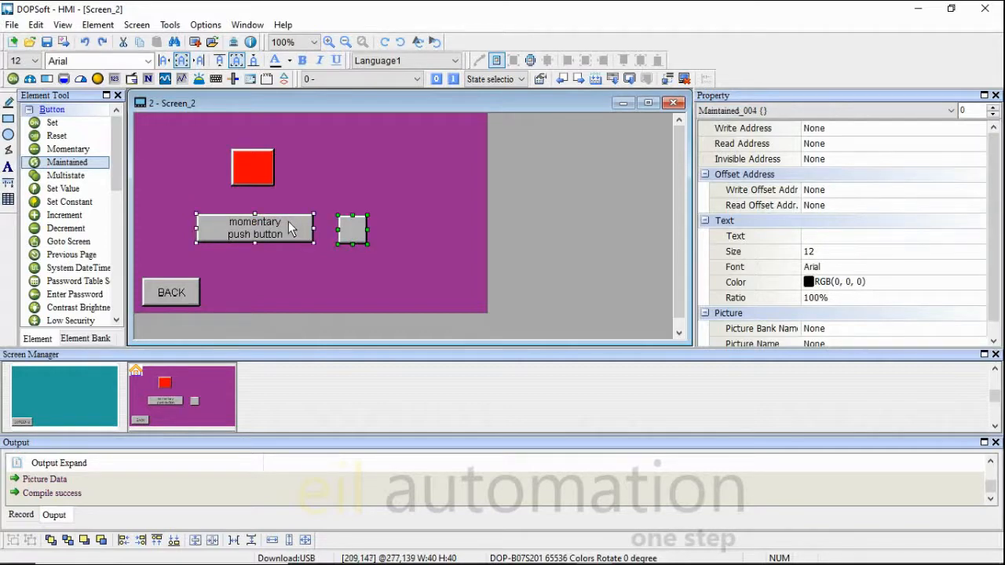
pyautogui.click(306, 541)
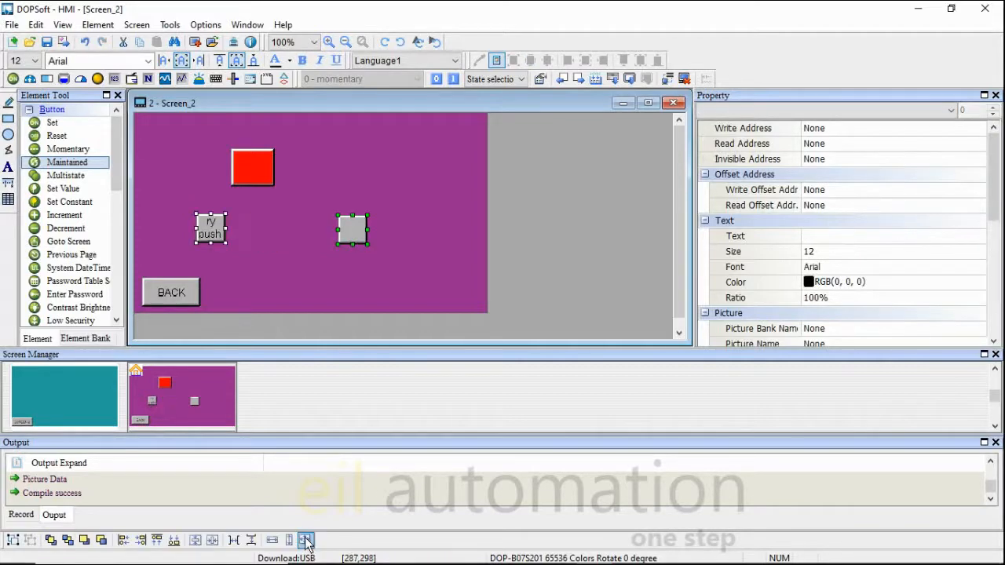
pyautogui.hotkey('ctrl', 'z')
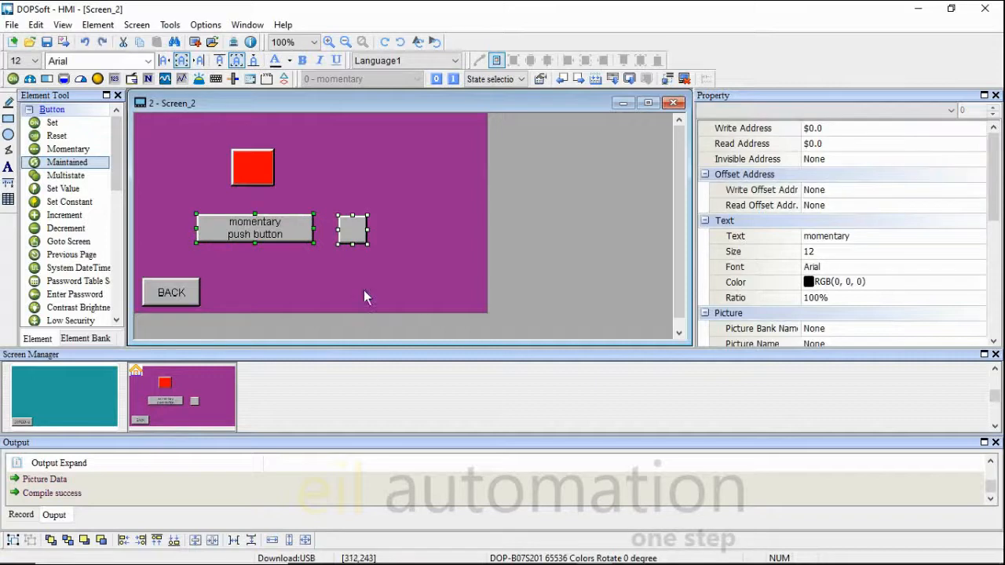
# Make the two push buttons the same size and widen them together to about 153 × 40.
pyautogui.click(361, 229)
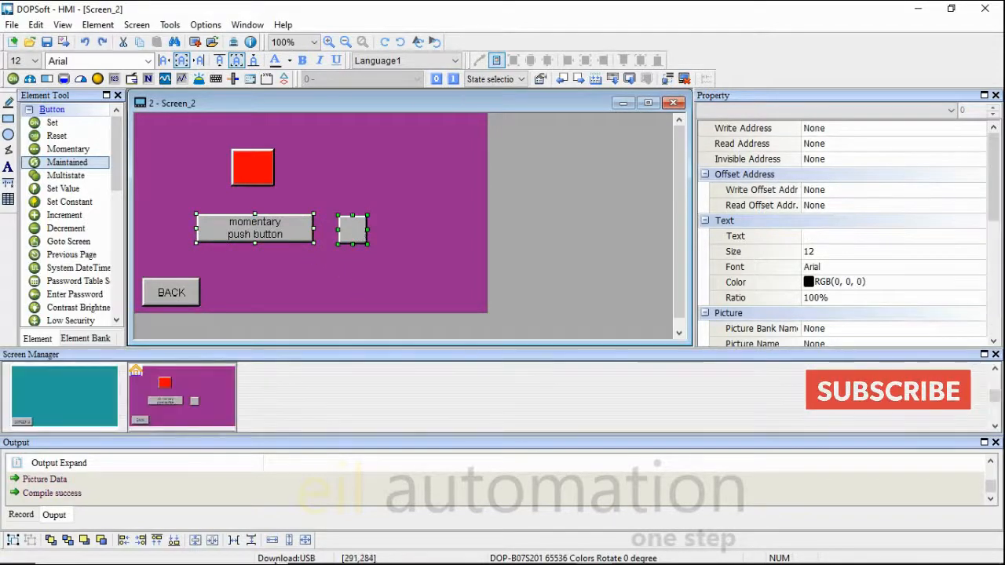
pyautogui.click(305, 540)
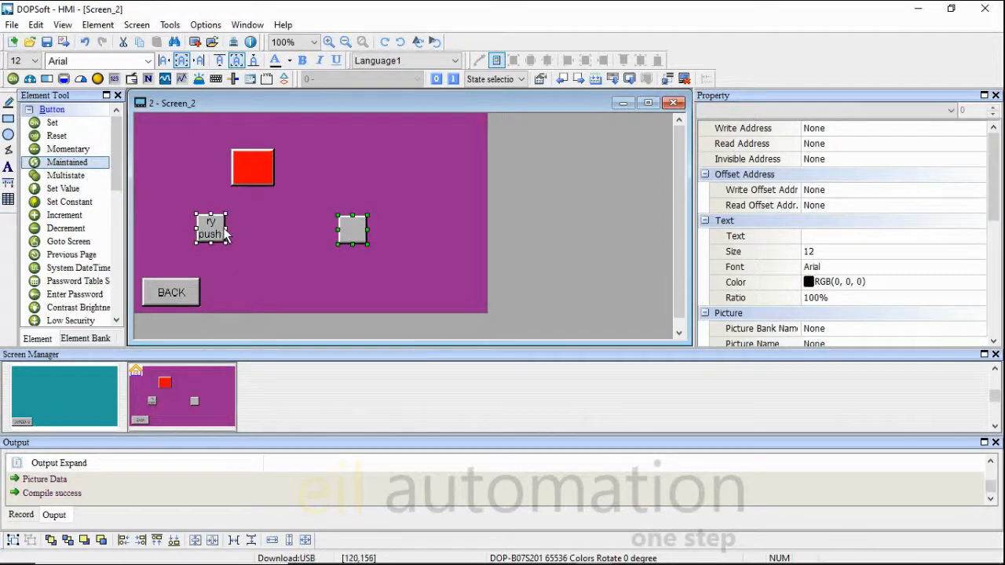
pyautogui.moveTo(227, 234); pyautogui.dragTo(307, 229)
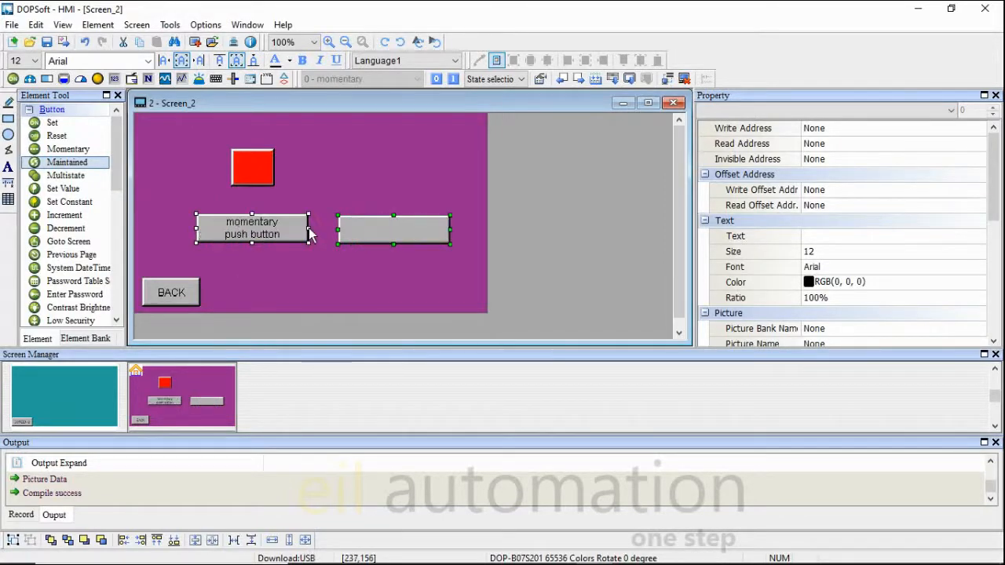
pyautogui.click(356, 279)
# Label the maintained button "mainrained" for state 0 and "on" for state 1 in its properties.
pyautogui.doubleClick(378, 226)
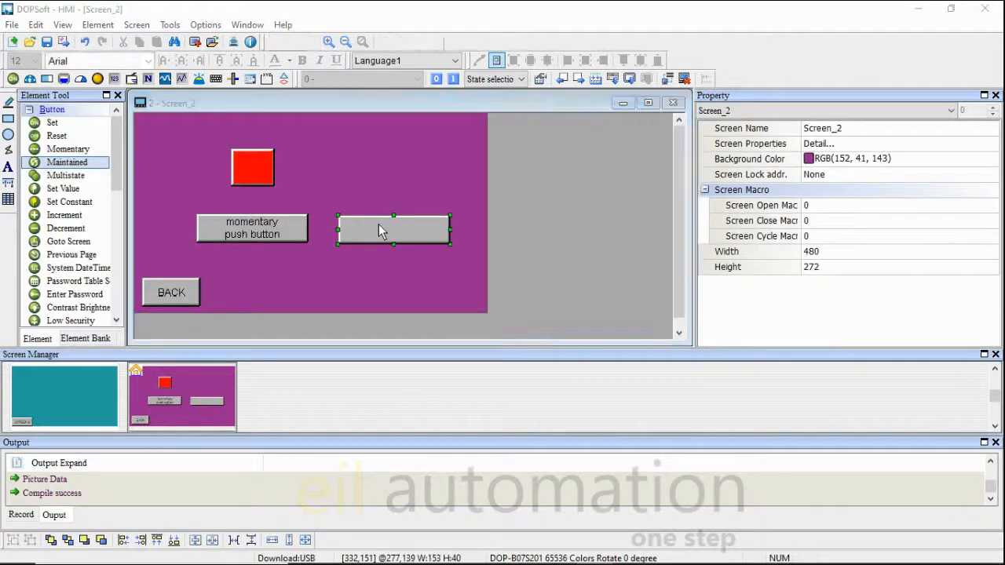
pyautogui.click(414, 73)
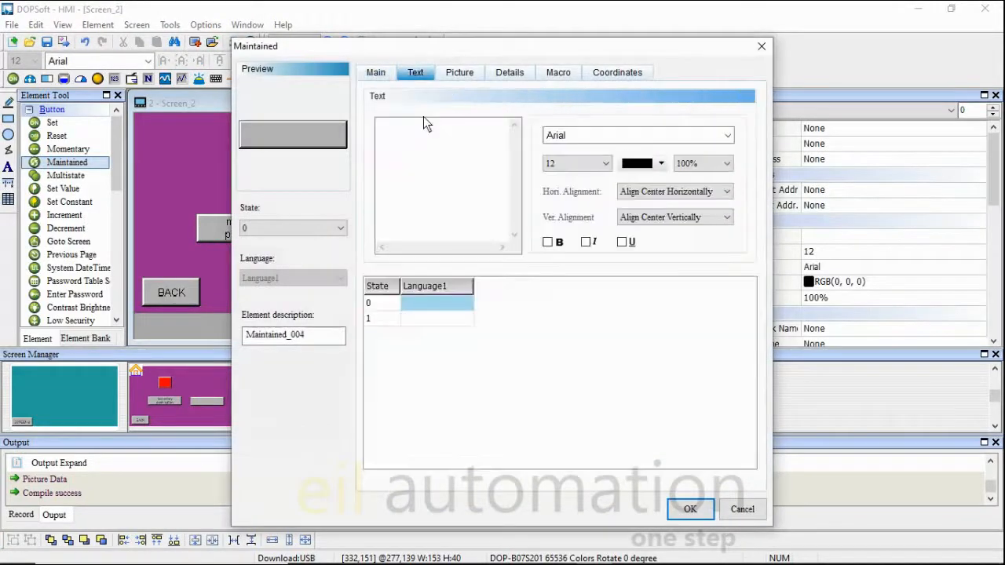
pyautogui.write('ma')
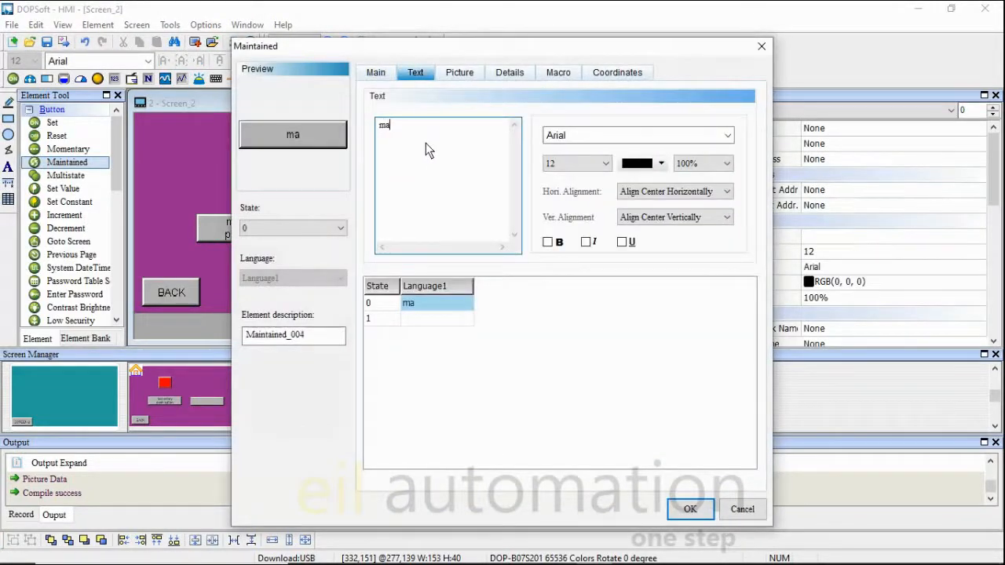
pyautogui.write('inrained')
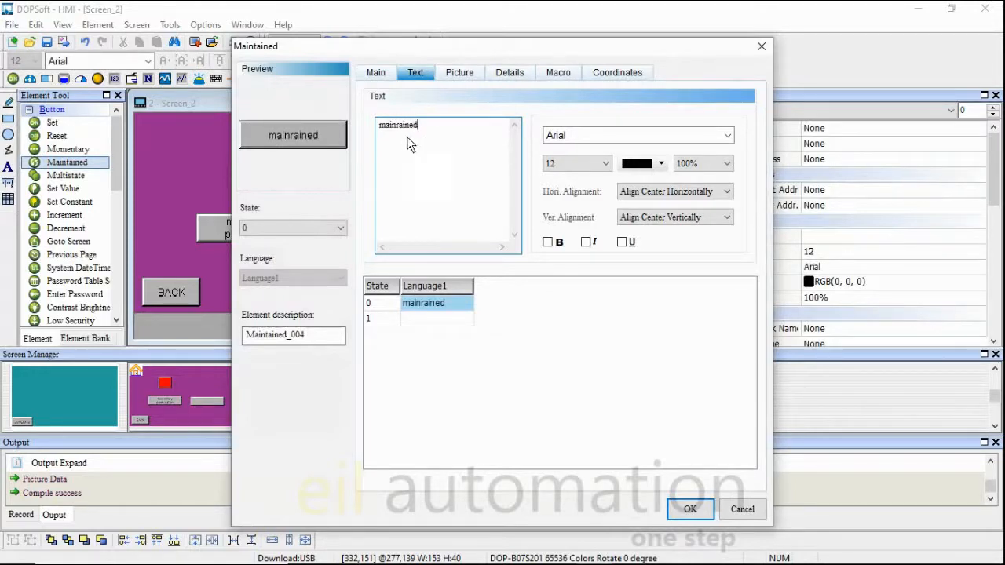
pyautogui.click(421, 319)
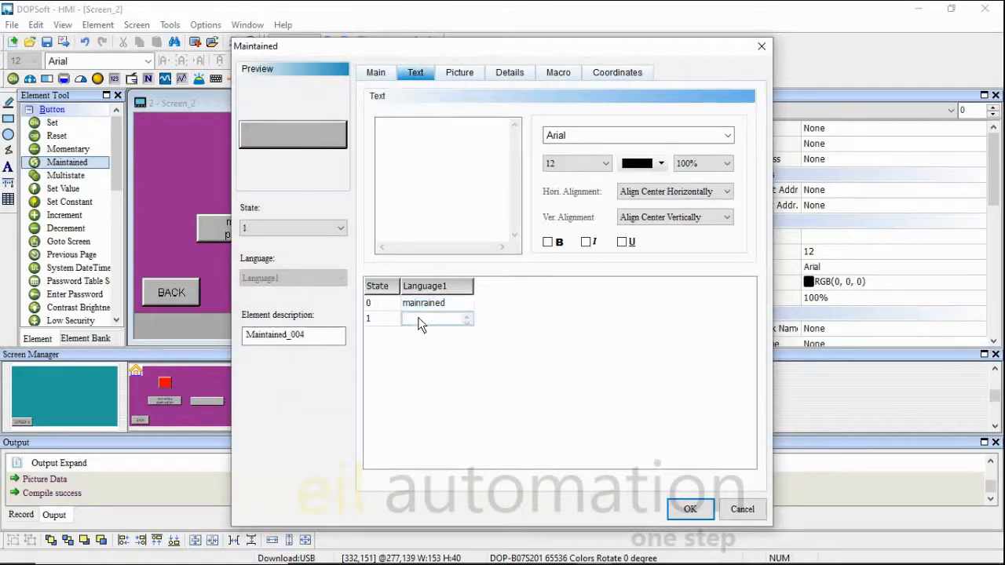
pyautogui.click(446, 305)
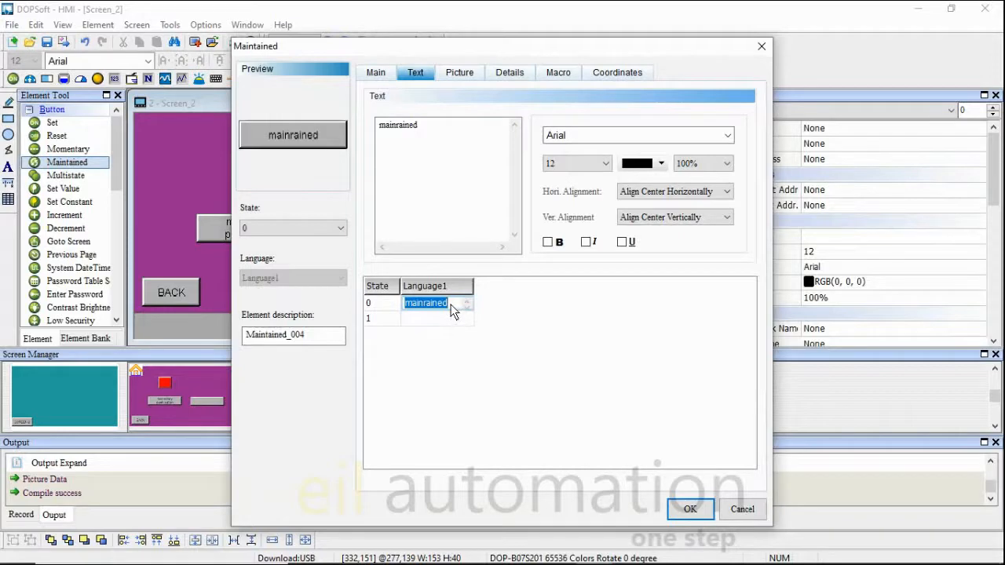
pyautogui.click(434, 318)
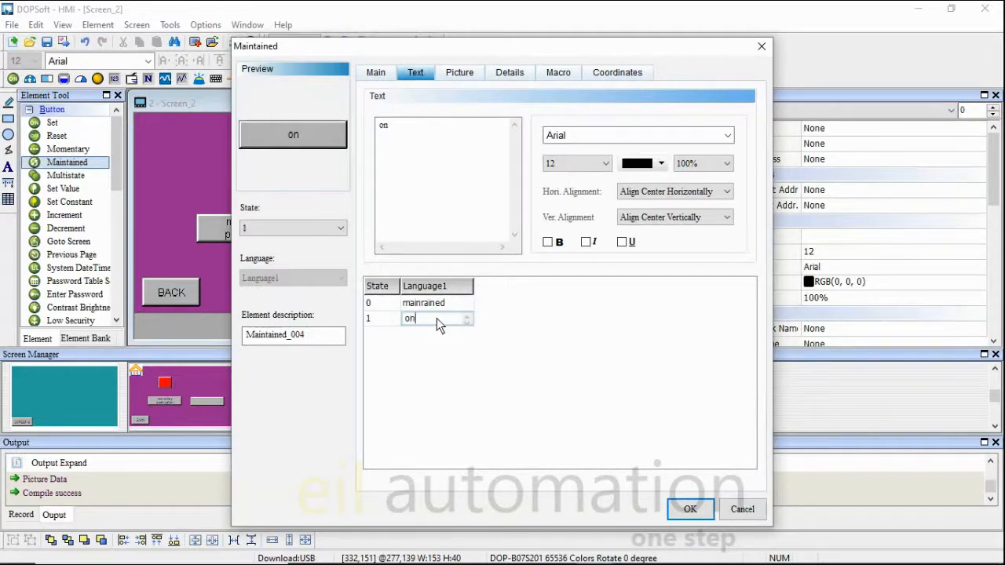
# Set the maintained button's write address to the Internal Memory bit $0.1.
pyautogui.click(378, 73)
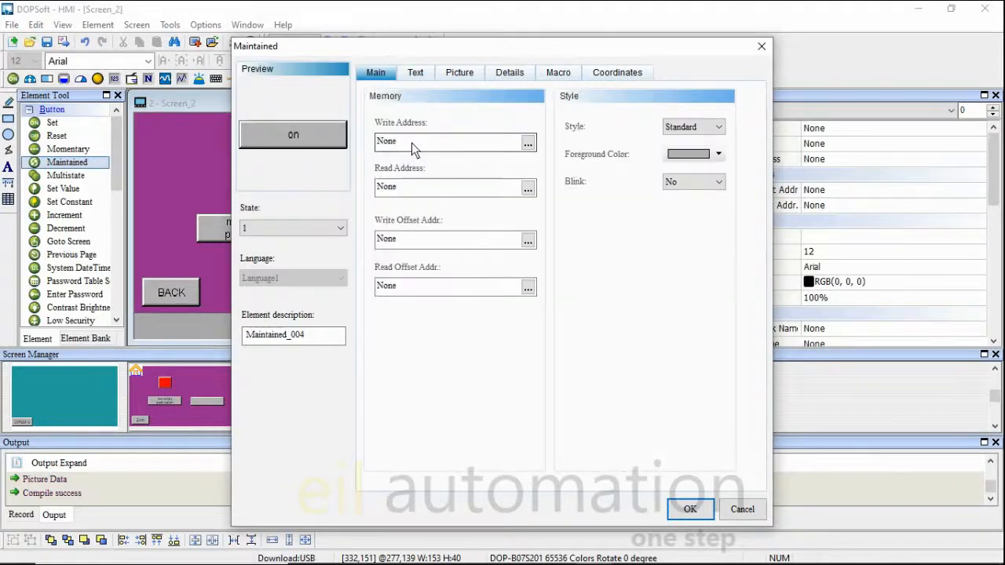
pyautogui.doubleClick(411, 142)
pyautogui.click(527, 143)
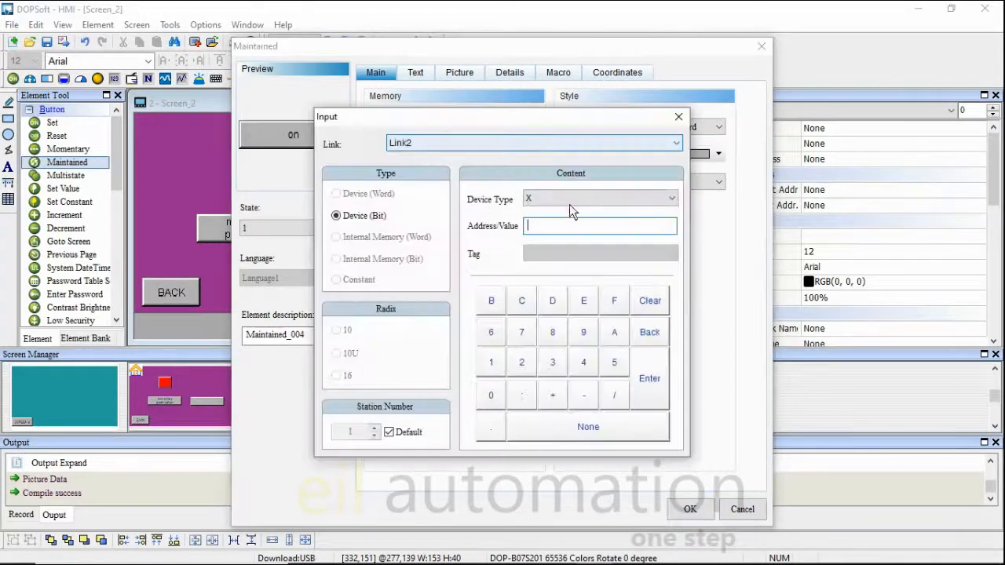
pyautogui.click(511, 143)
pyautogui.click(507, 150)
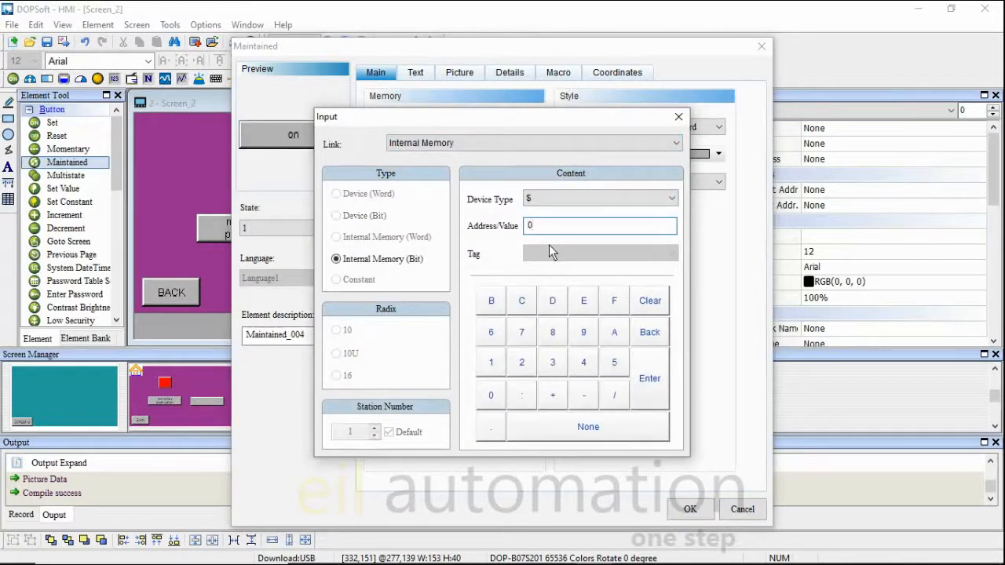
pyautogui.write('.1')
pyautogui.press('Return')
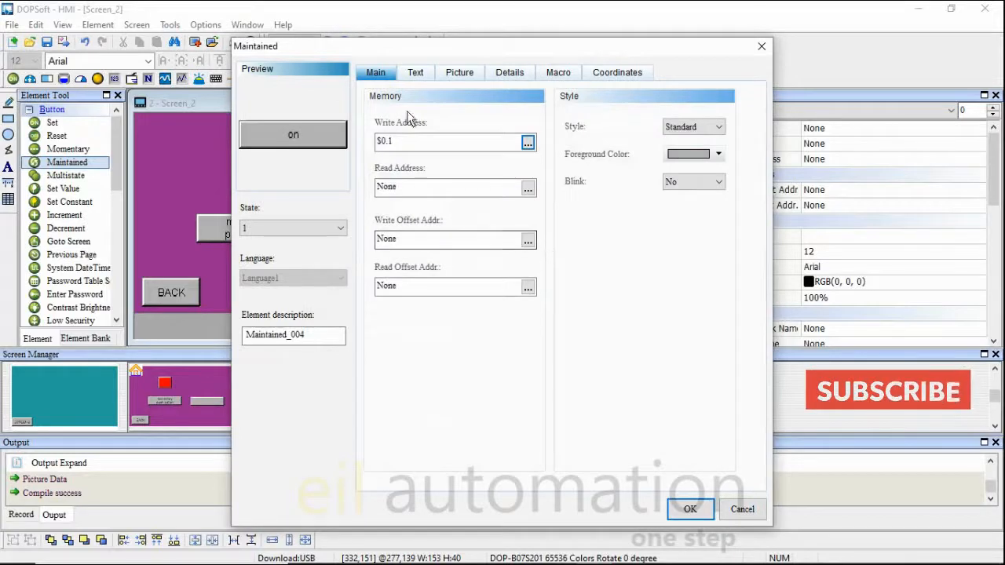
# Copy the write address $0.1 into the maintained button's read address and accept the properties.
pyautogui.moveTo(426, 143); pyautogui.dragTo(352, 143)
pyautogui.hotkey('ctrl', 'c')
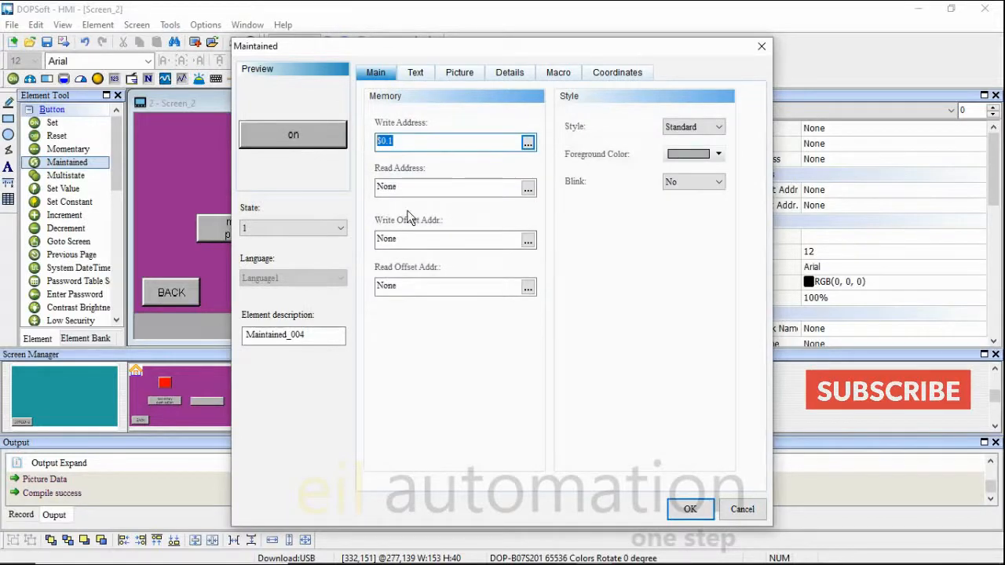
pyautogui.doubleClick(405, 187)
pyautogui.hotkey('ctrl', 'v')
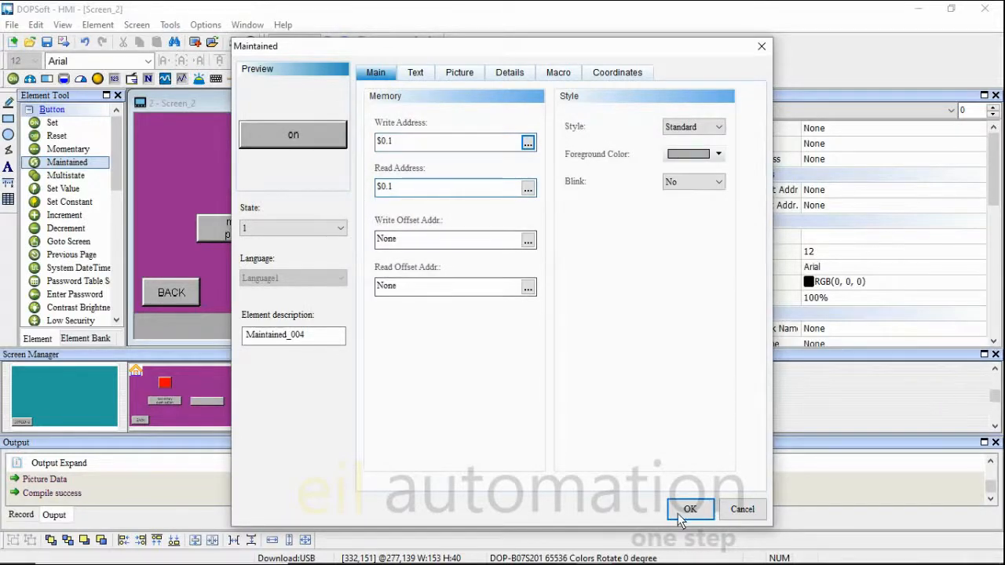
pyautogui.click(690, 509)
# Duplicate the red indicator into 2 columns and 2 rows with 2-pixel spacing and an X-direction offset of 1.
pyautogui.click(256, 165)
pyautogui.rightClick(256, 163)
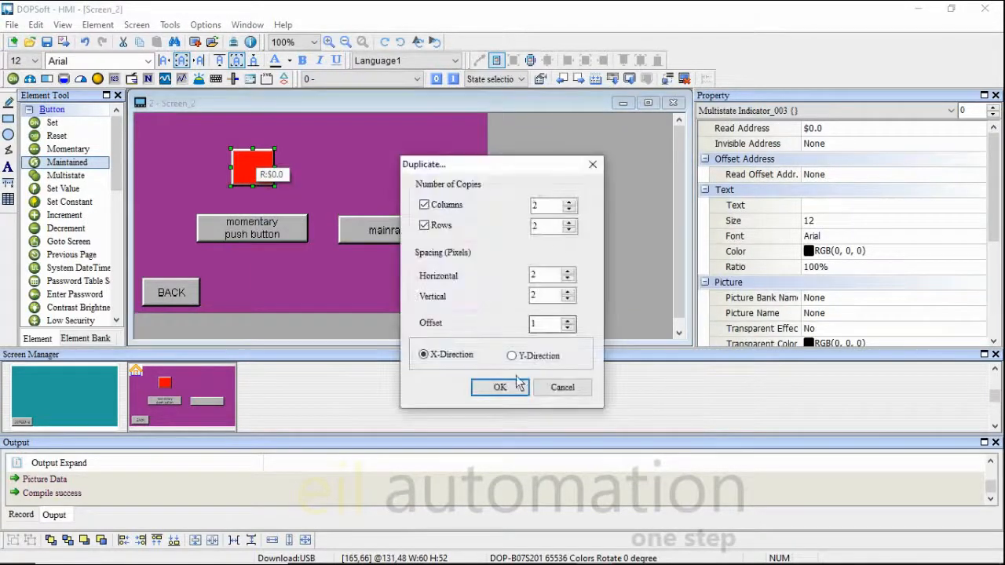
pyautogui.click(499, 388)
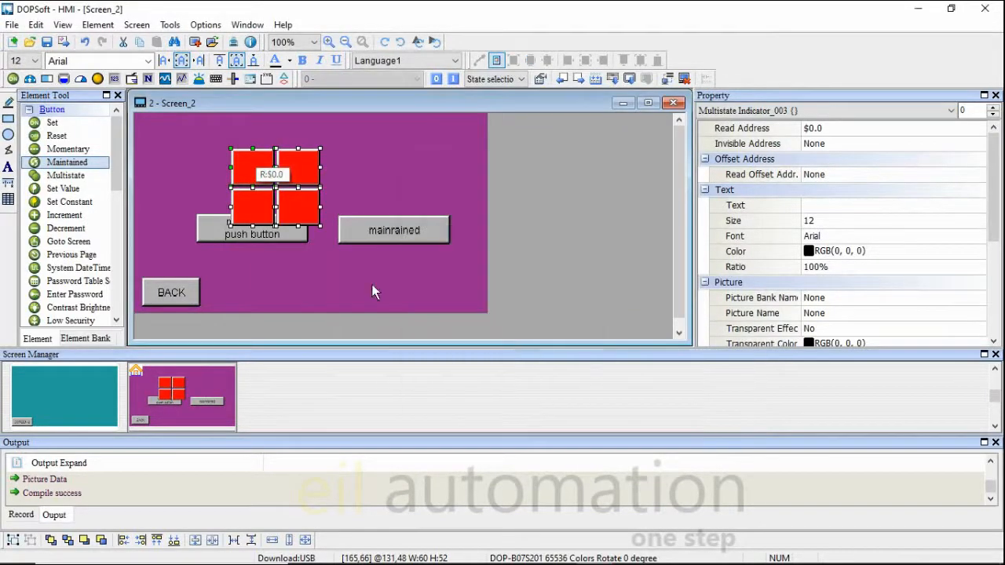
# Delete the two lower copies of the indicator, keeping the original and the copy beside it.
pyautogui.click(346, 204)
pyautogui.click(301, 206)
pyautogui.press('Delete')
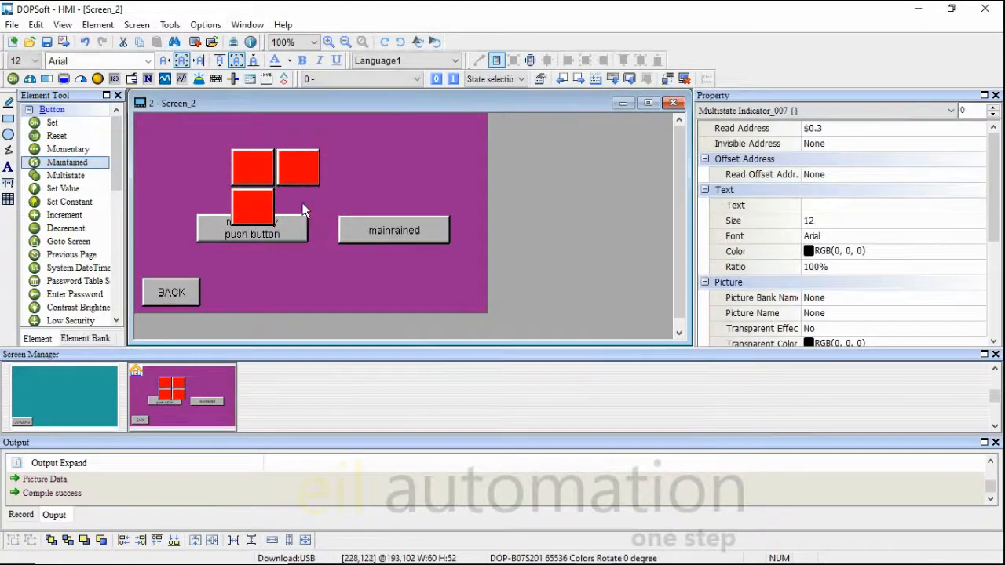
pyautogui.click(247, 204)
pyautogui.press('Delete')
# Move the copied indicator above the maintained button and check the read address in its properties.
pyautogui.moveTo(303, 172); pyautogui.dragTo(398, 166)
pyautogui.doubleClick(398, 166)
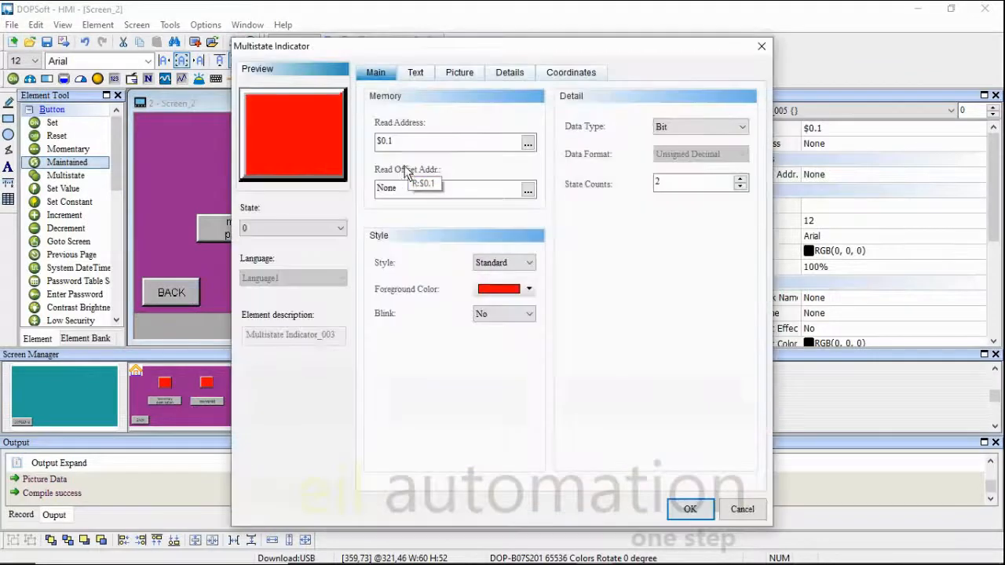
pyautogui.click(412, 140)
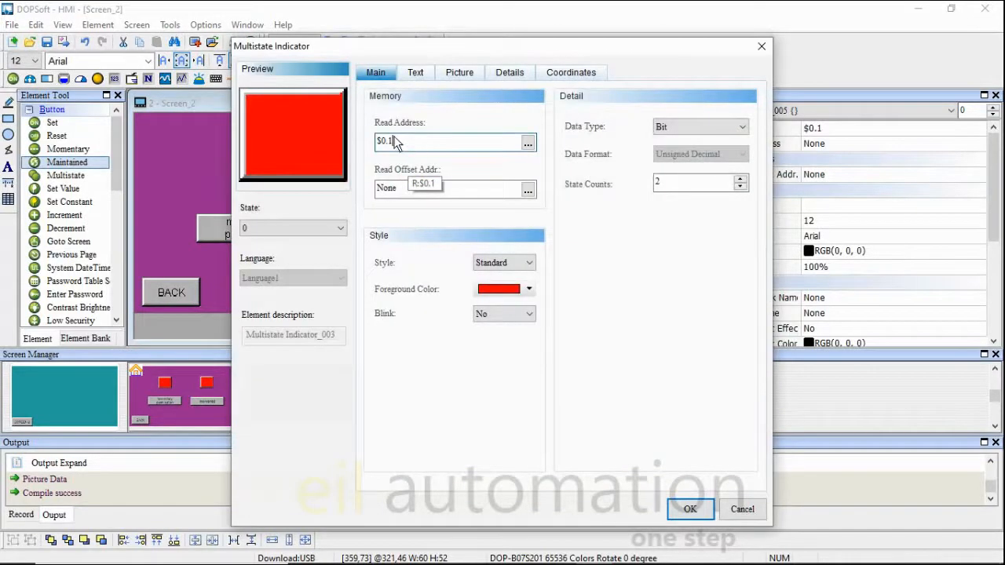
pyautogui.doubleClick(396, 142)
pyautogui.click(690, 510)
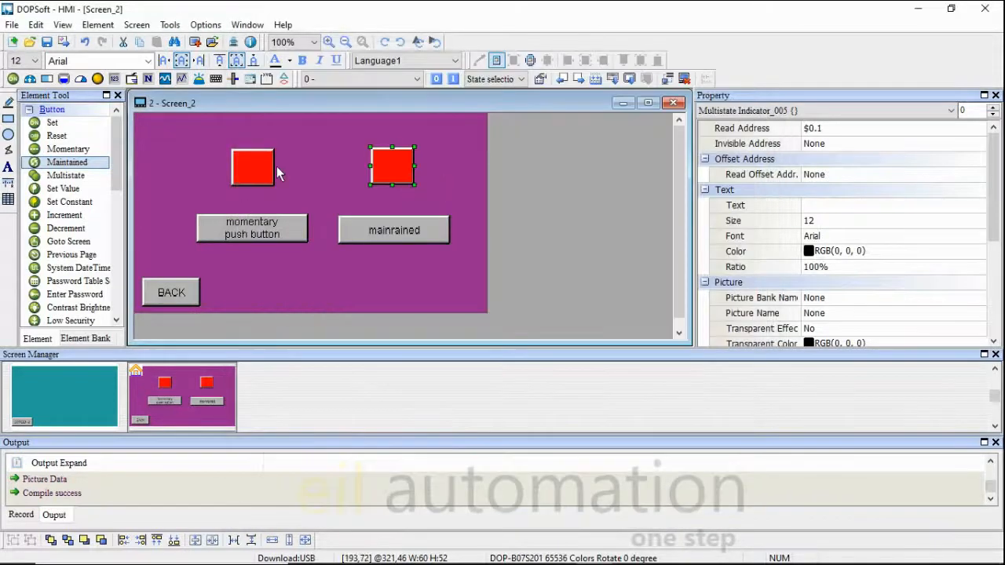
# Compare the read addresses of the momentary and maintained buttons' indicators in their properties.
pyautogui.doubleClick(264, 173)
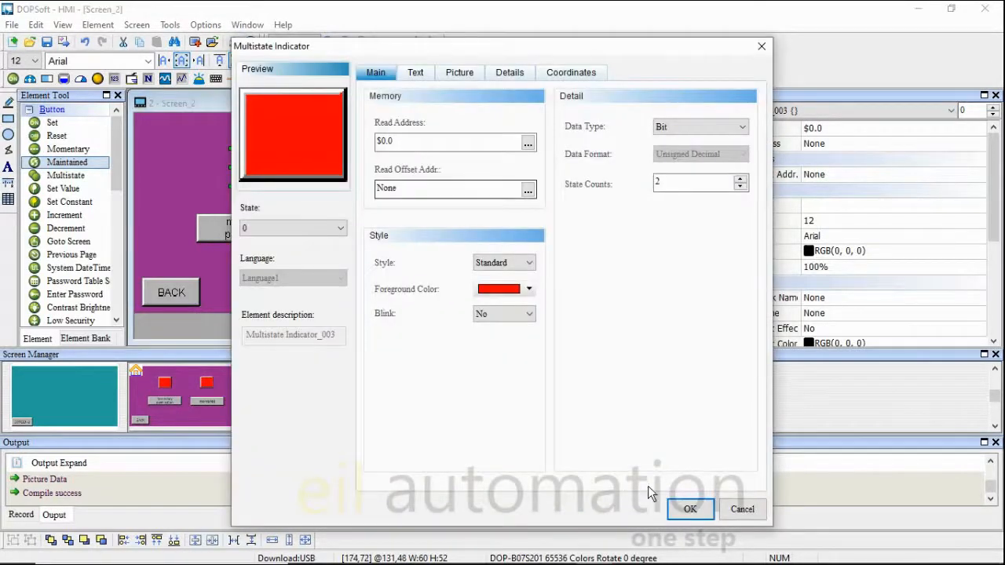
pyautogui.click(691, 506)
pyautogui.doubleClick(391, 172)
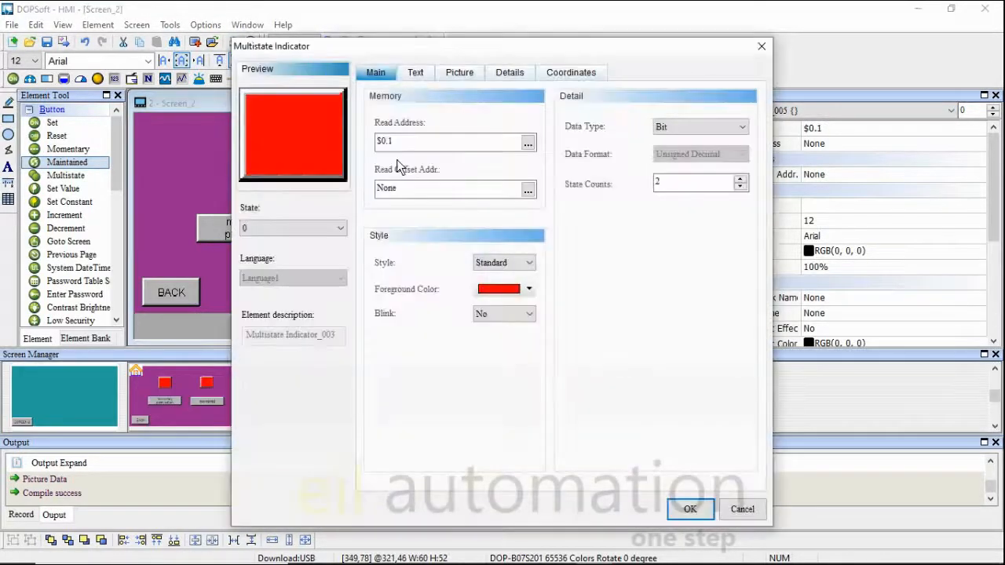
pyautogui.click(690, 509)
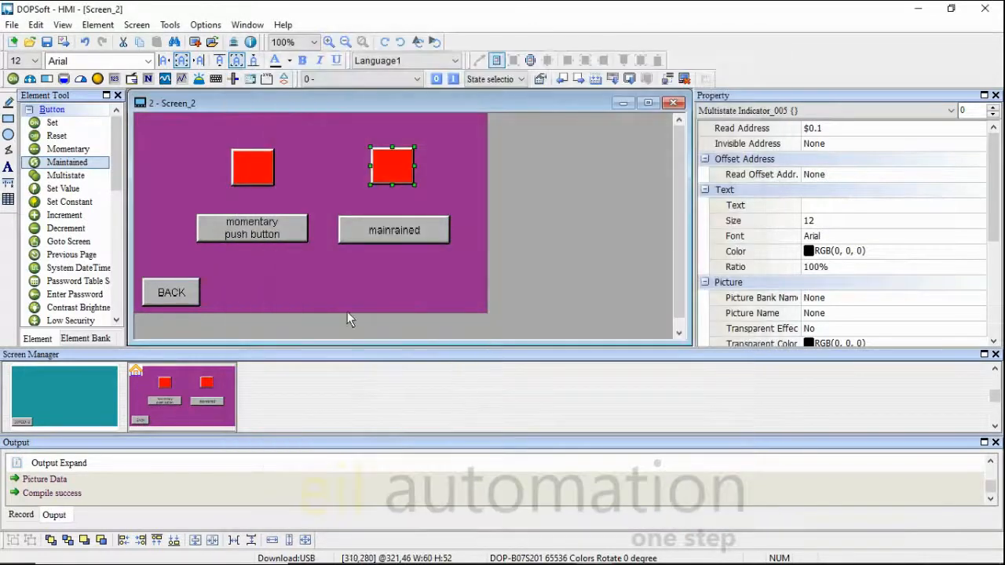
# Run the screen in the simulator, operating the momentary button and switching the maintained button on and off twice.
pyautogui.click(379, 285)
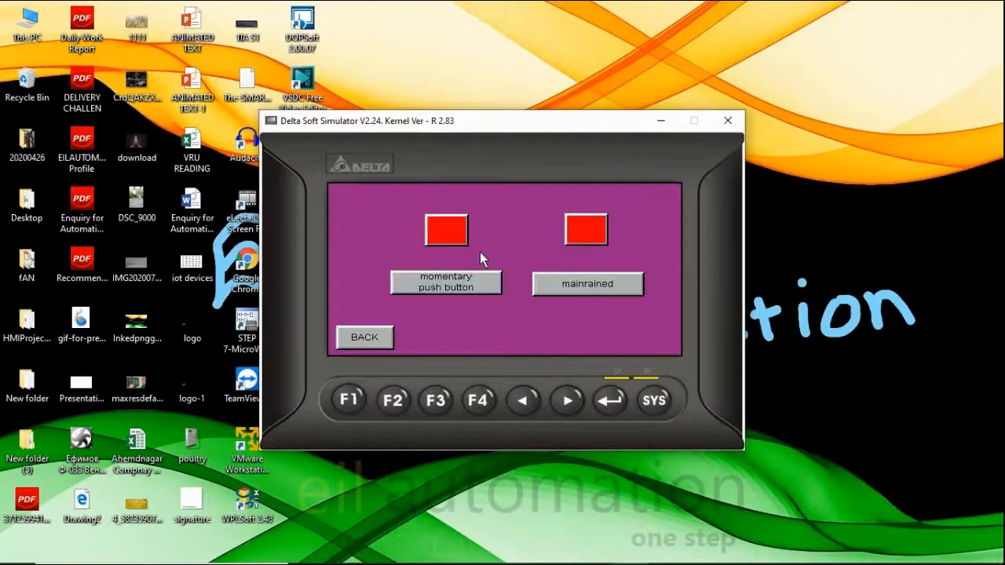
pyautogui.click(467, 285)
pyautogui.click(467, 285)
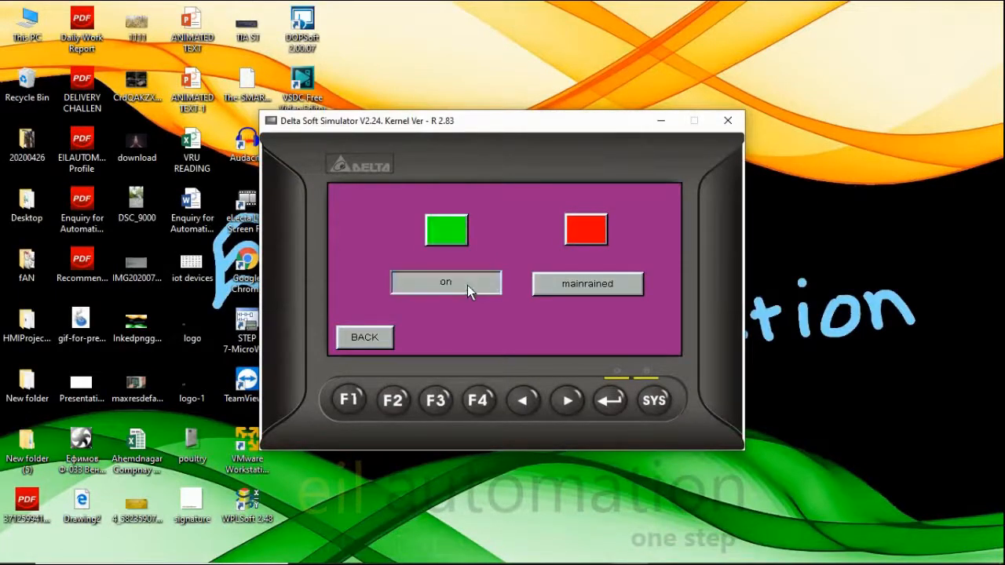
pyautogui.click(575, 286)
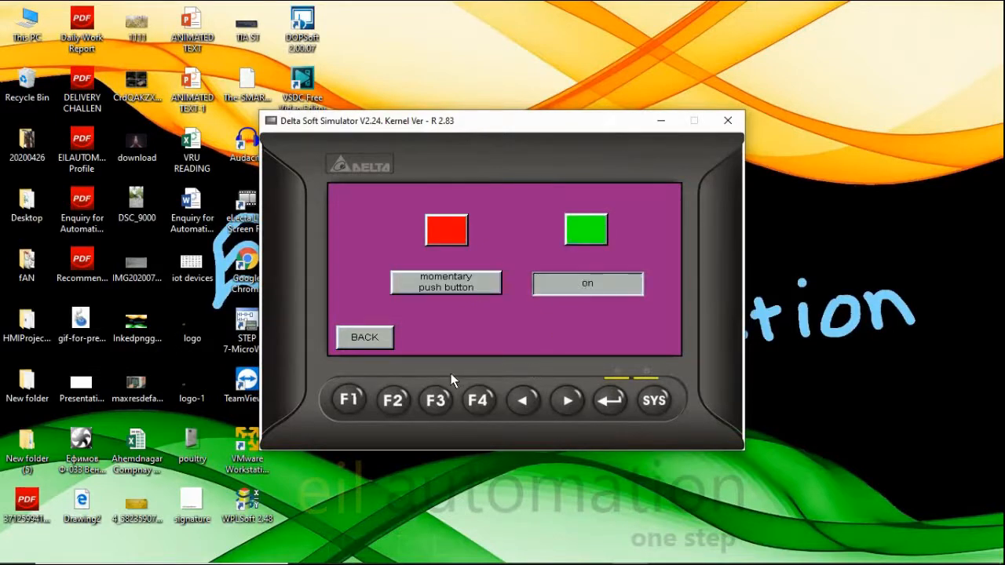
pyautogui.click(555, 284)
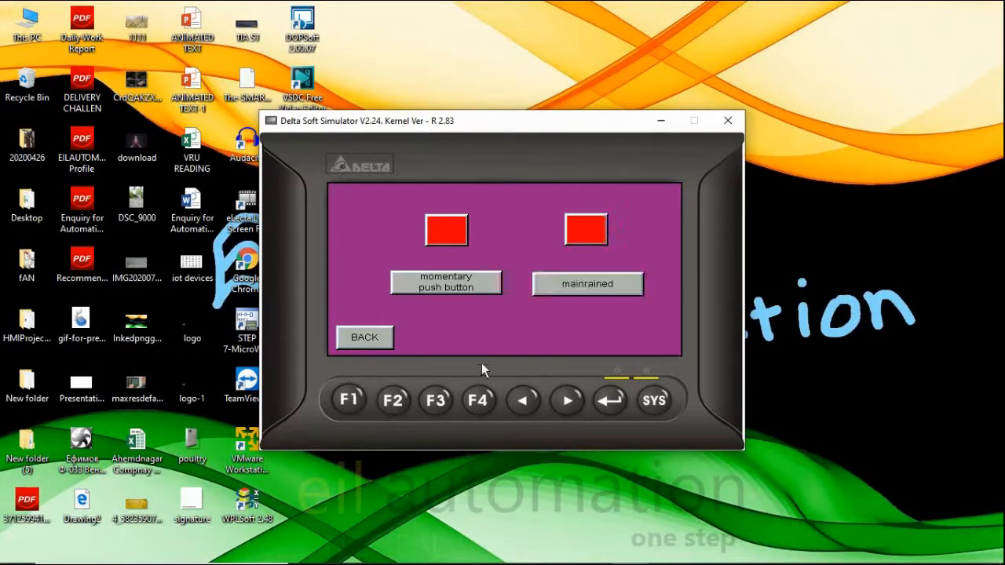
pyautogui.click(577, 280)
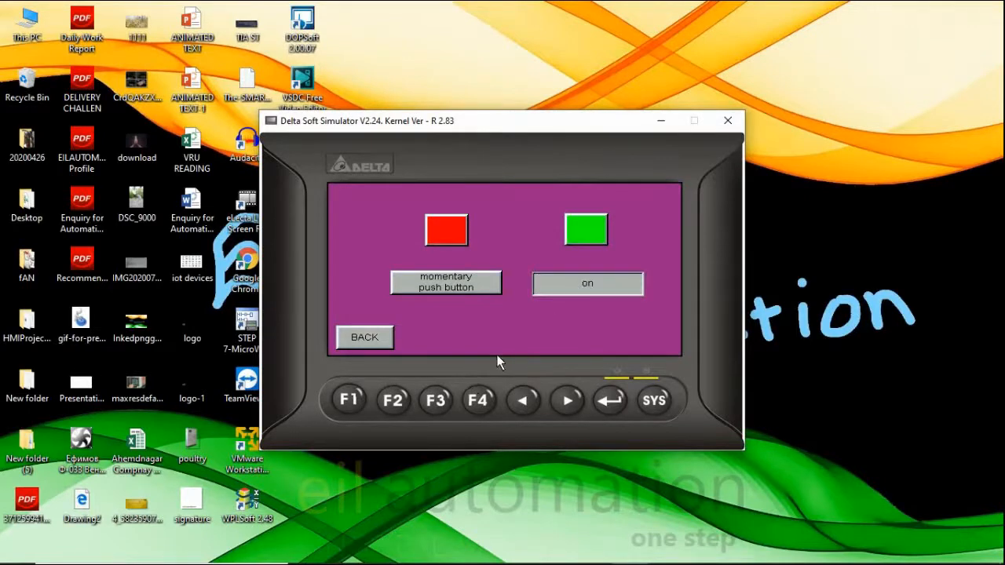
pyautogui.click(564, 285)
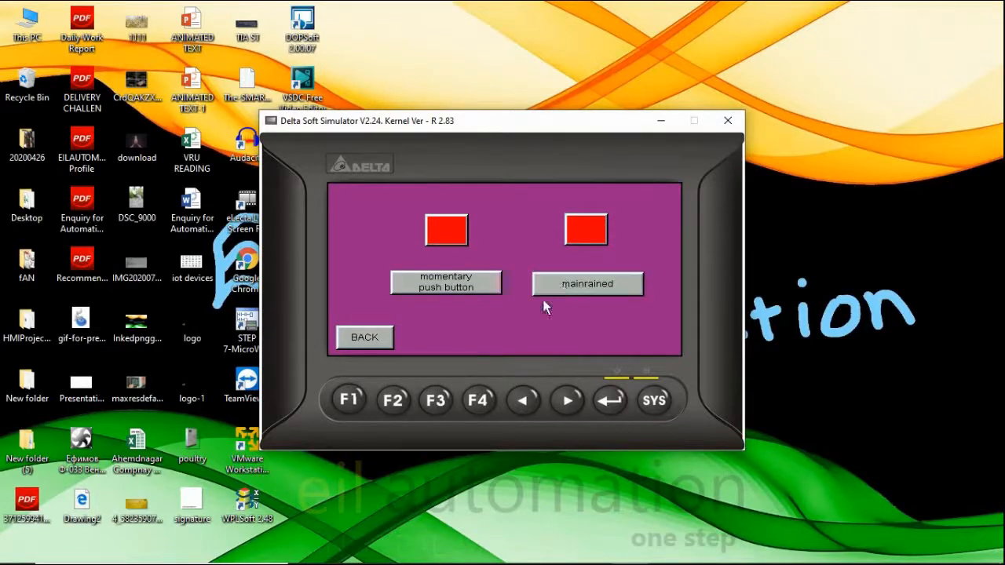
# Retest the indicators by operating the momentary button three times and toggling the maintained button on and off twice.
pyautogui.click(452, 288)
pyautogui.click(453, 286)
pyautogui.click(453, 288)
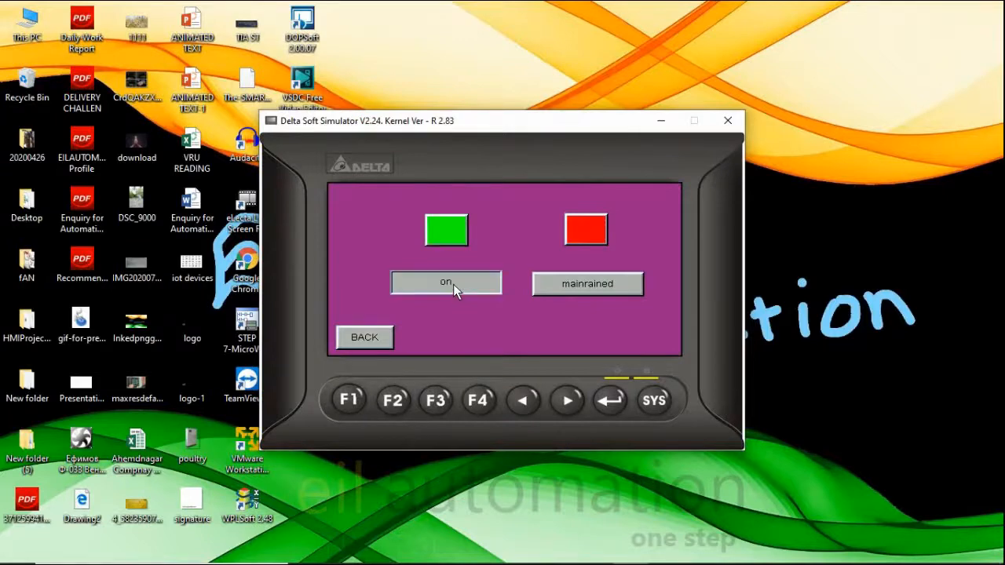
pyautogui.click(587, 288)
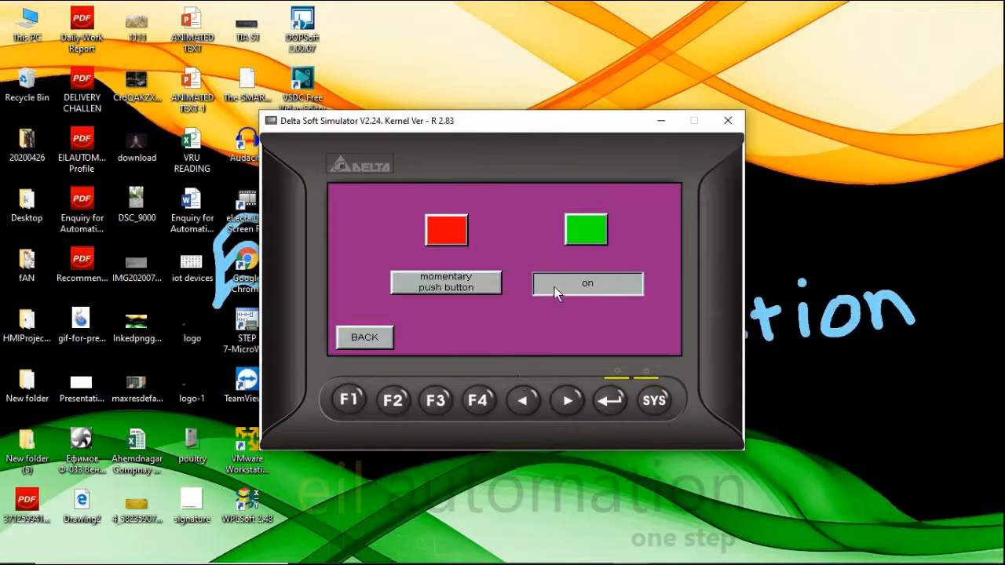
pyautogui.click(554, 286)
pyautogui.click(574, 282)
pyautogui.click(573, 286)
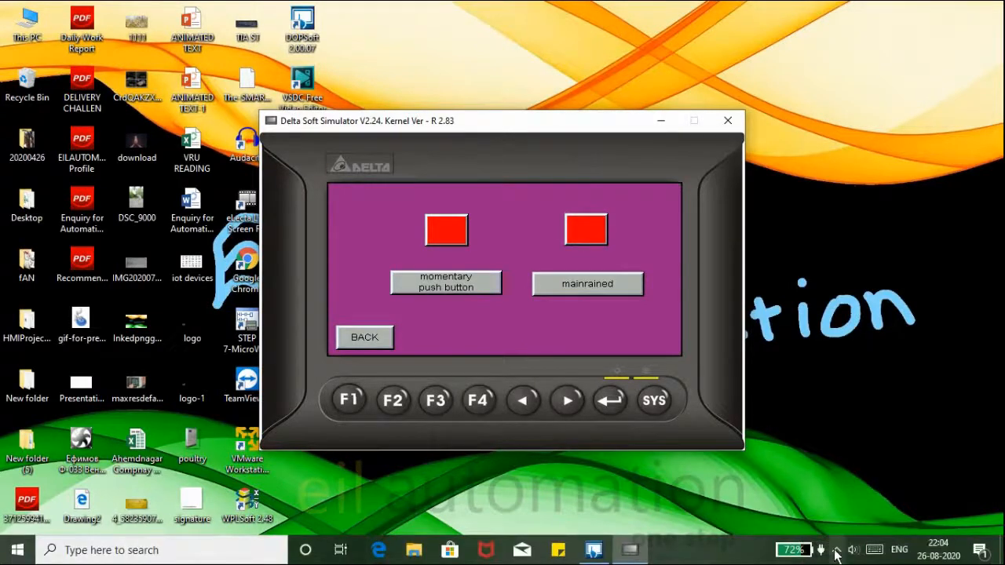
pyautogui.click(836, 549)
pyautogui.click(867, 492)
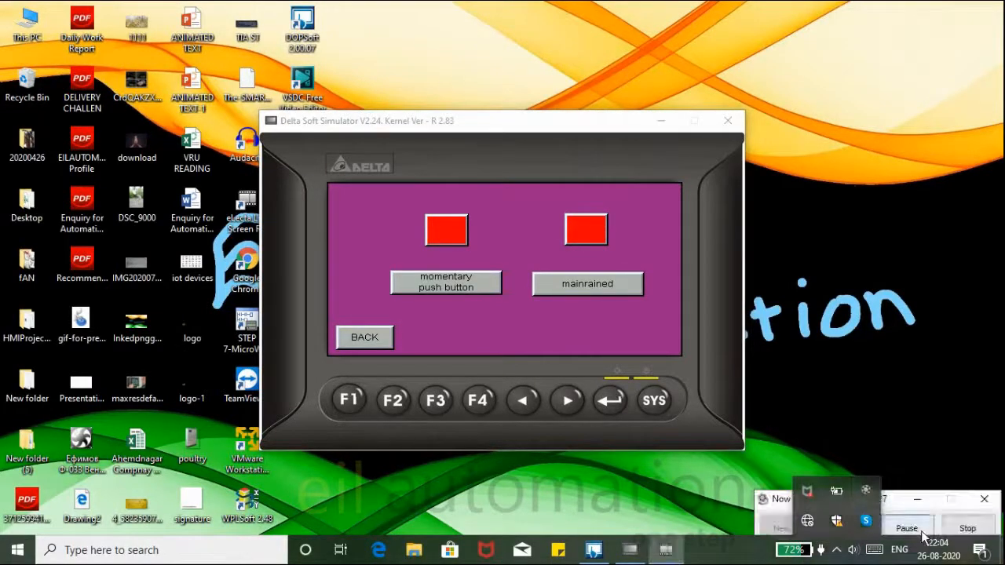